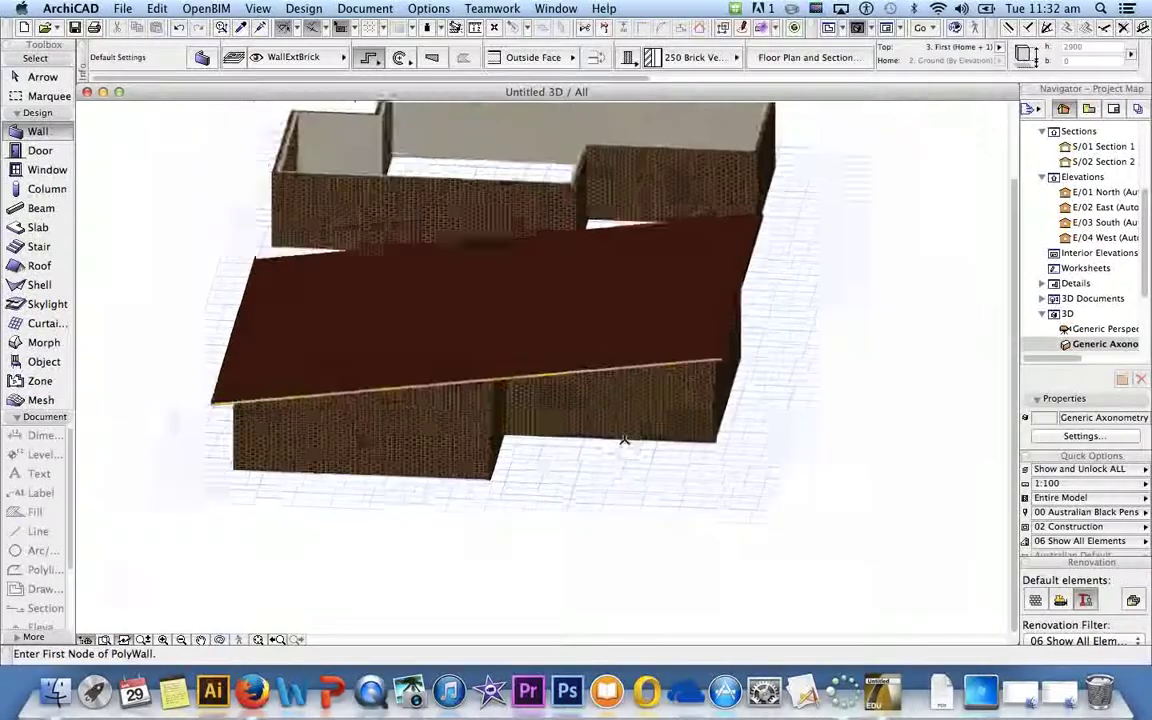
# Examine the roofed building and the unroofed building behind it in the 3D model from several angles.
pyautogui.scroll(1, 625, 440)
pyautogui.scroll(-1, 624, 440)
pyautogui.keyDown('shift'); pyautogui.moveTo(594, 438); pyautogui.dragTo(386, 276, button='middle'); pyautogui.keyUp('shift')
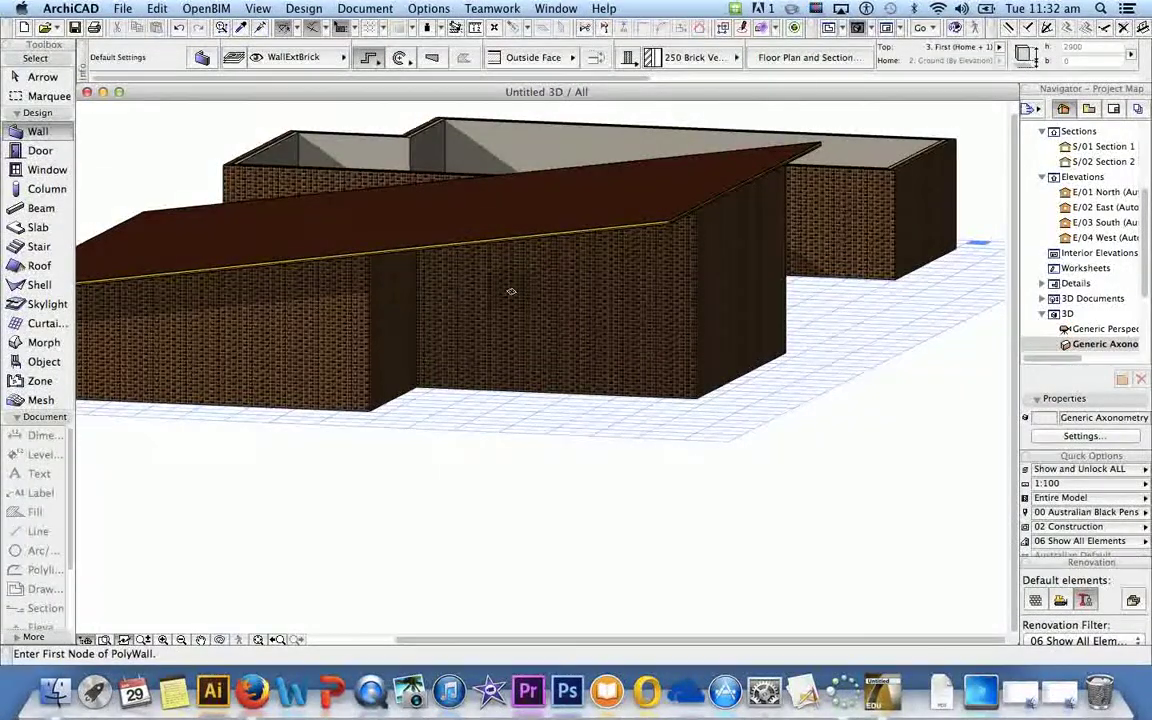
pyautogui.scroll(-2, 517, 316)
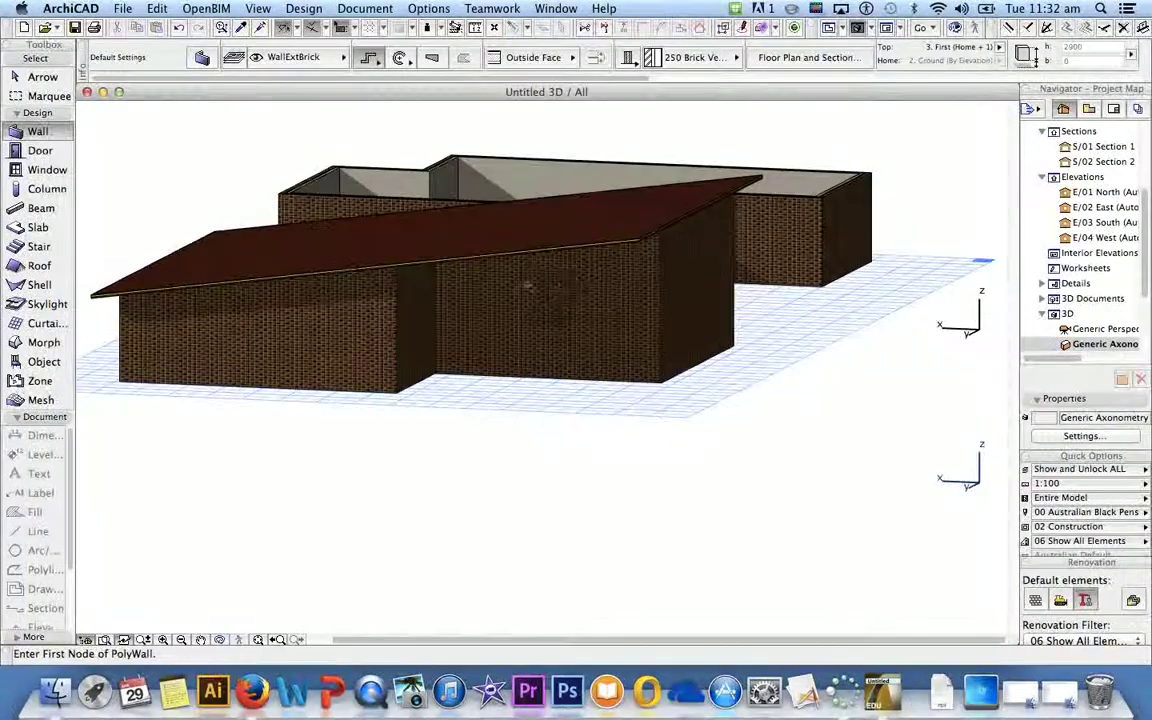
pyautogui.scroll(3, 477, 304)
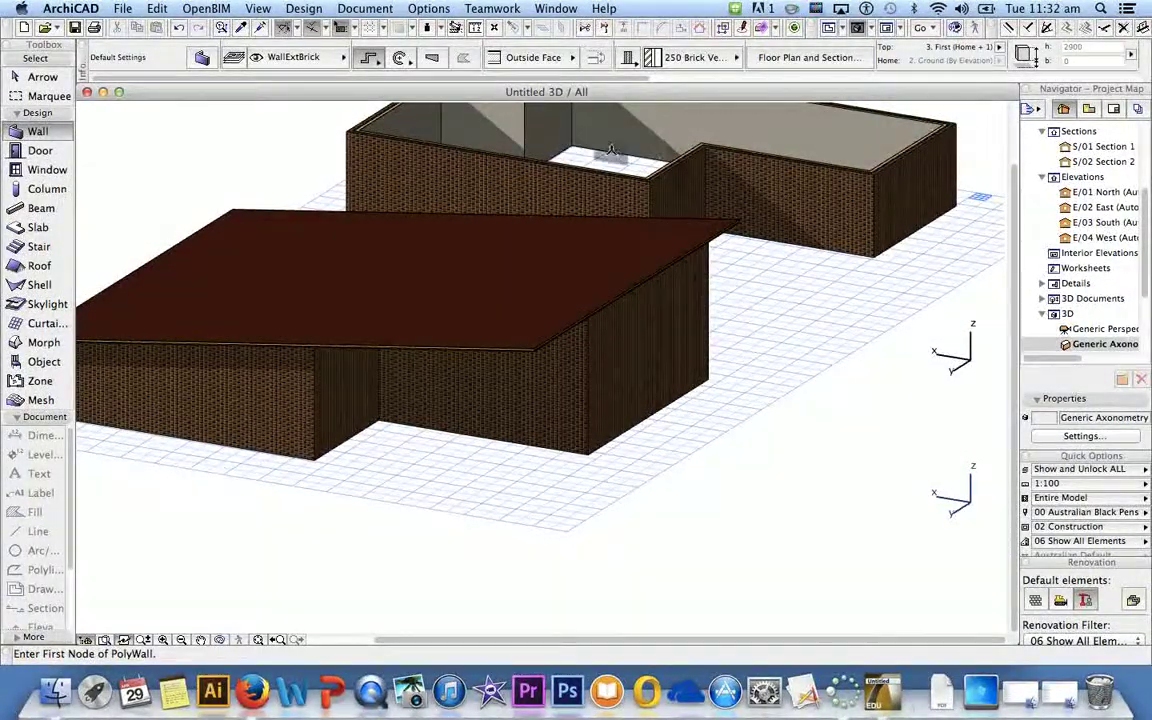
pyautogui.moveTo(568, 140); pyautogui.dragTo(432, 328, button='middle')
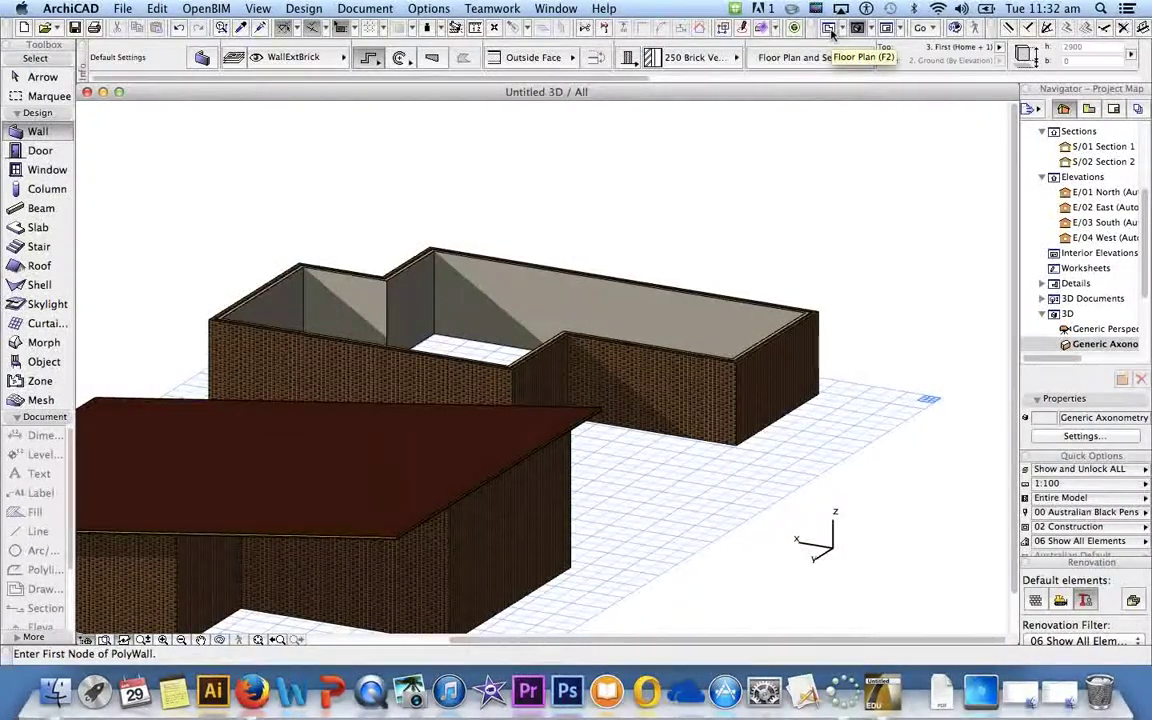
# Open the floor plan of the 3. First story at the lower building outline.
pyautogui.click(829, 30)
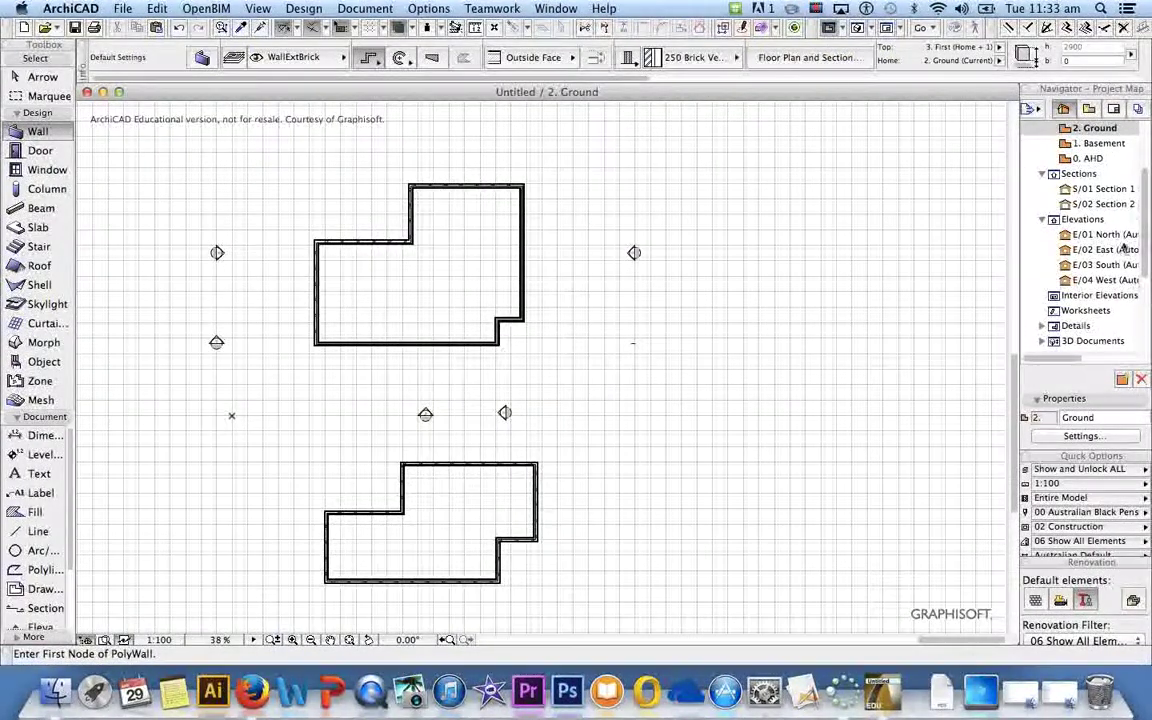
pyautogui.scroll(4, 1090, 232)
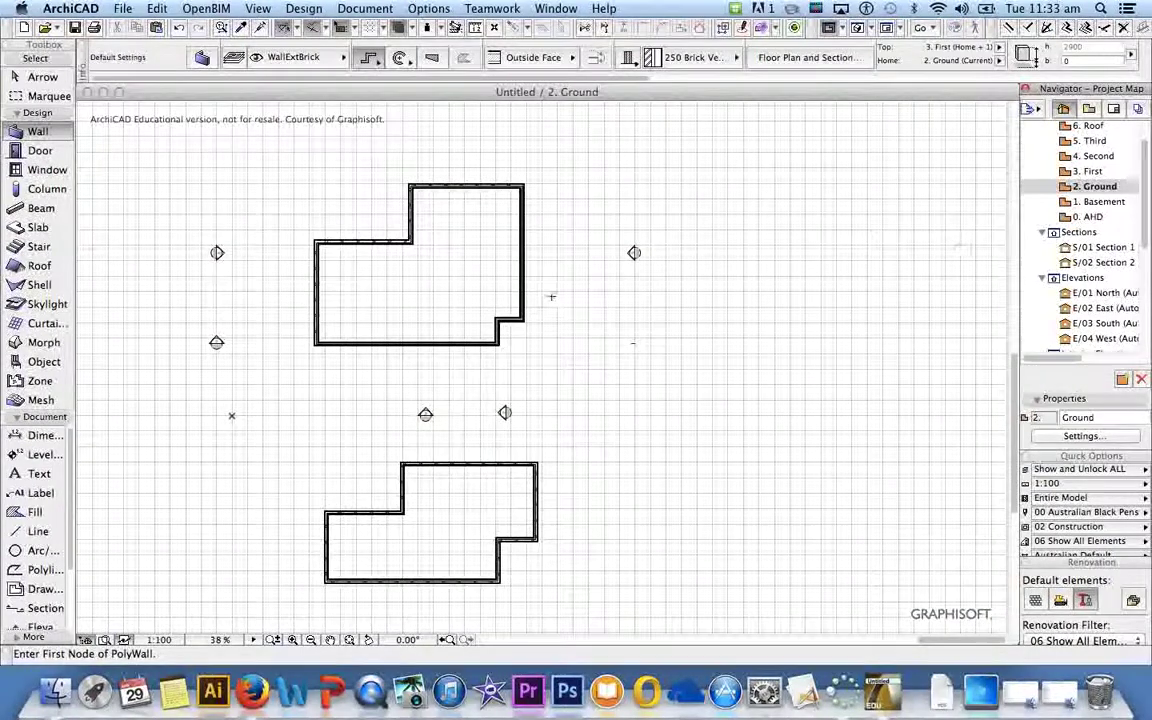
pyautogui.doubleClick(1092, 172)
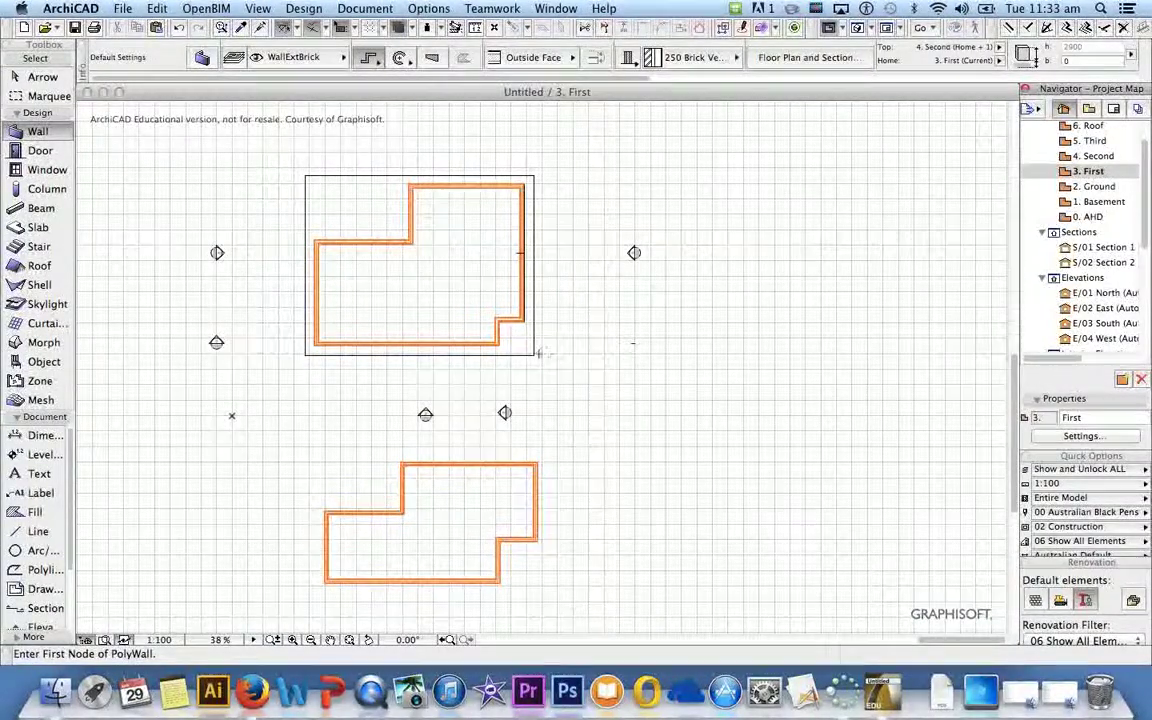
pyautogui.moveTo(435, 505); pyautogui.dragTo(421, 416, button='middle')
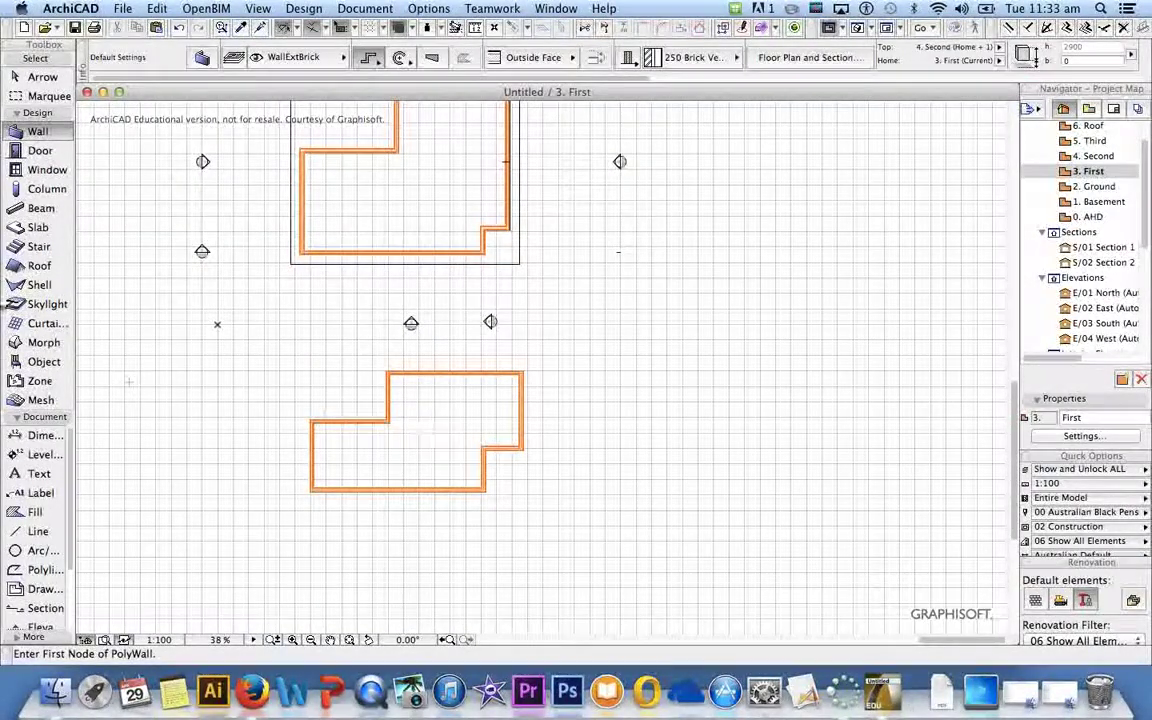
# Set the default pitch for new roofs to 10°.
pyautogui.click(34, 265)
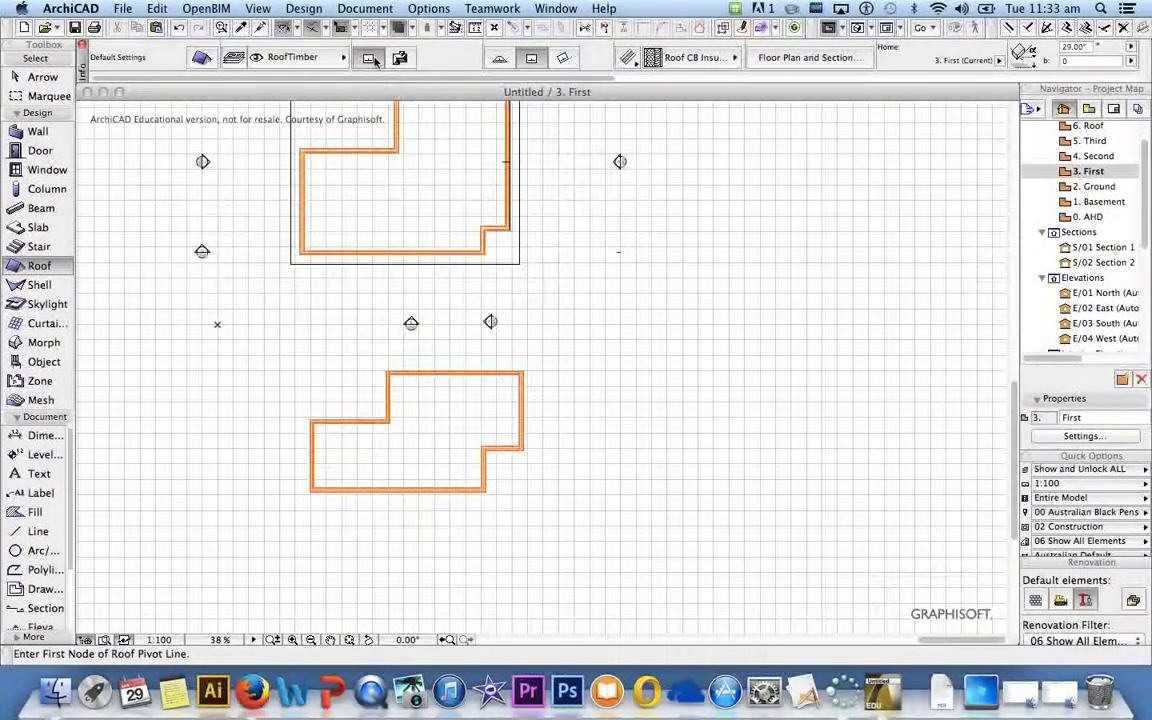
pyautogui.click(201, 60)
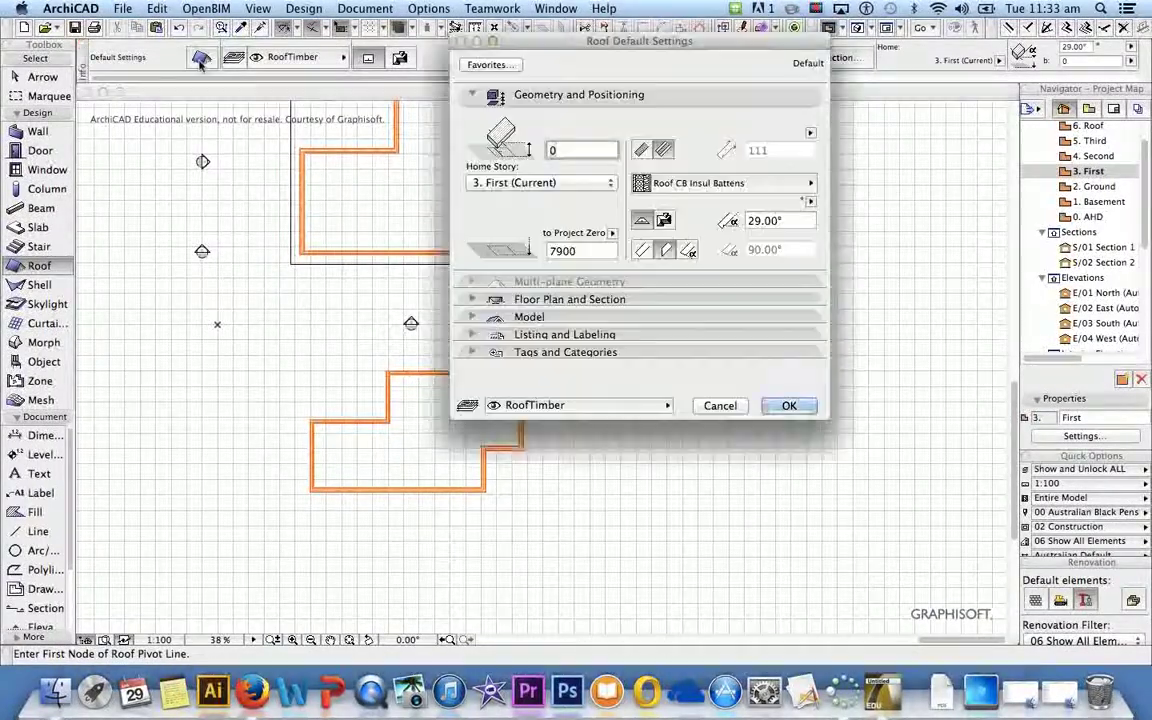
pyautogui.doubleClick(781, 220)
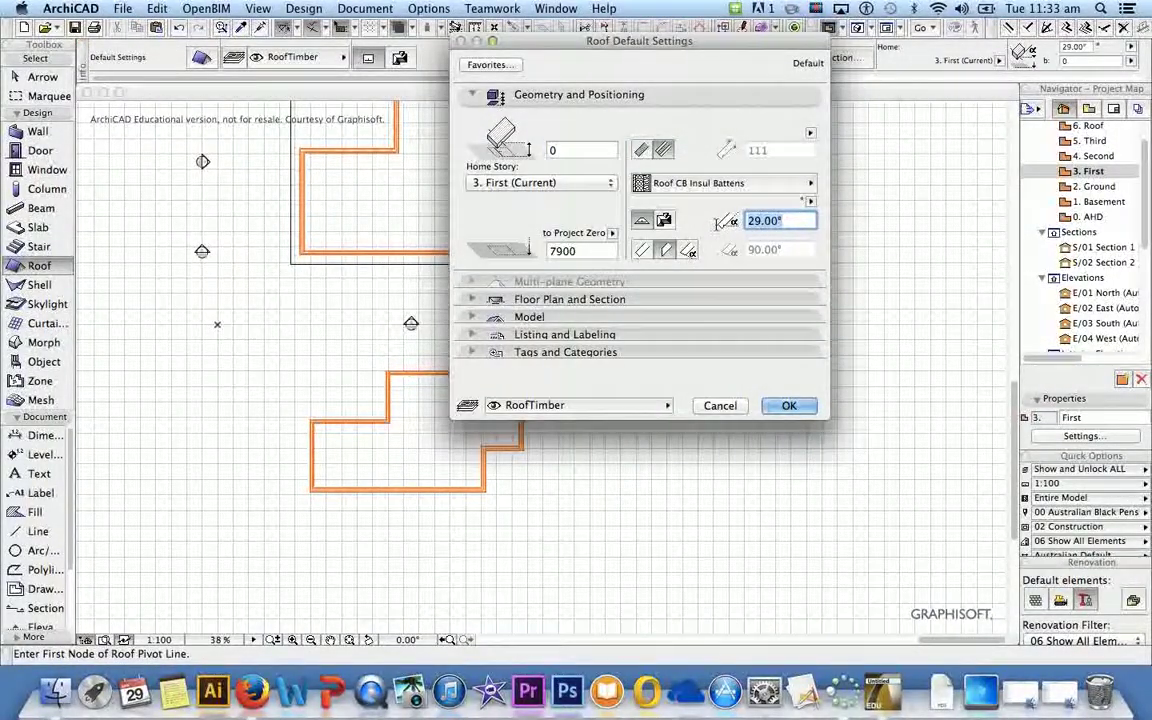
pyautogui.write('10')
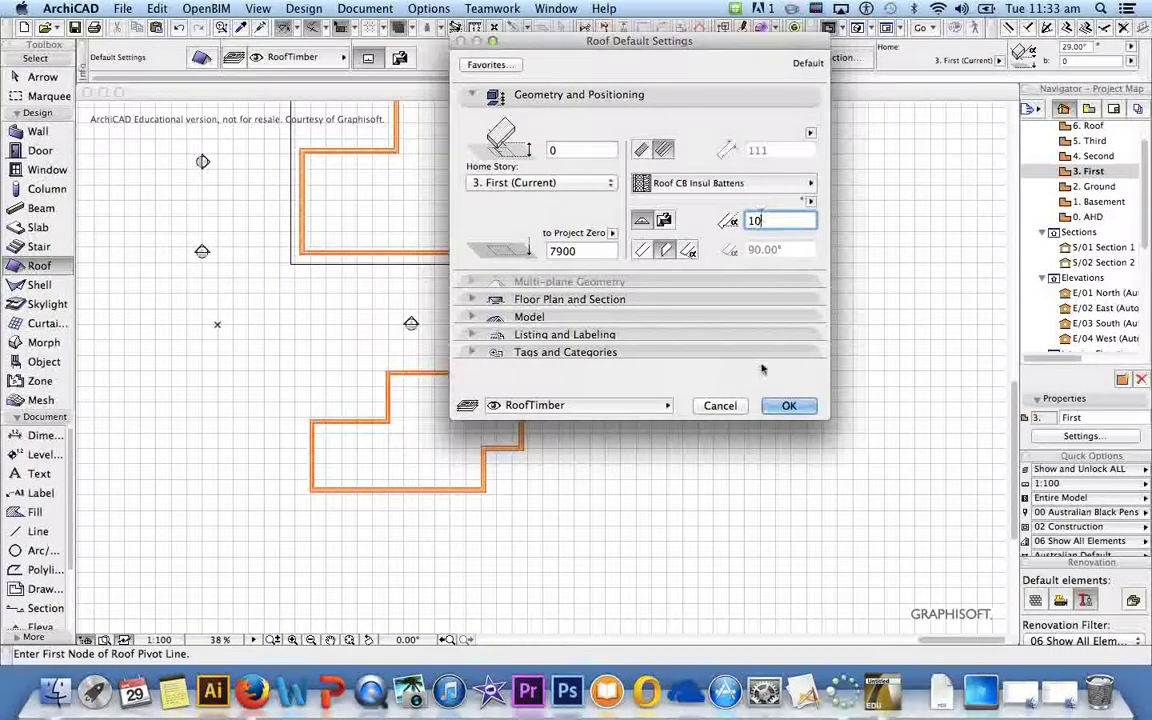
pyautogui.click(785, 408)
pyautogui.click(787, 406)
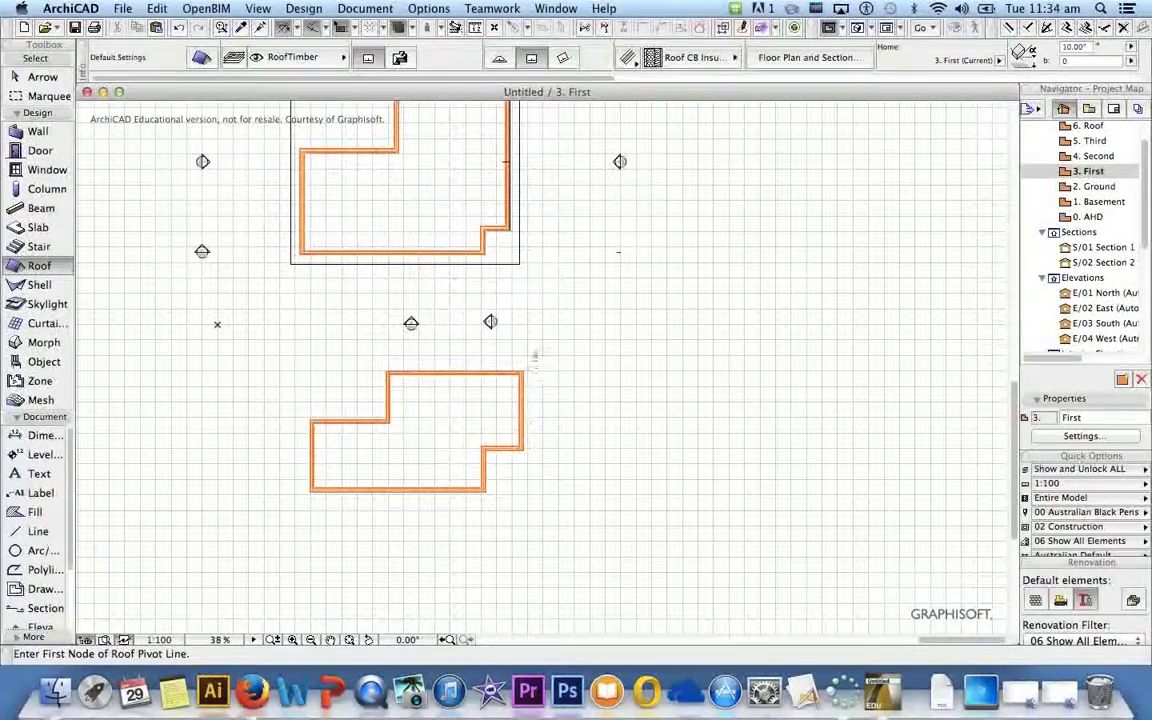
# Draw a rectangular single-plane roof about 13733 by 7796 over the lower building, pivoting on its east wall and rising westward.
pyautogui.click(523, 371)
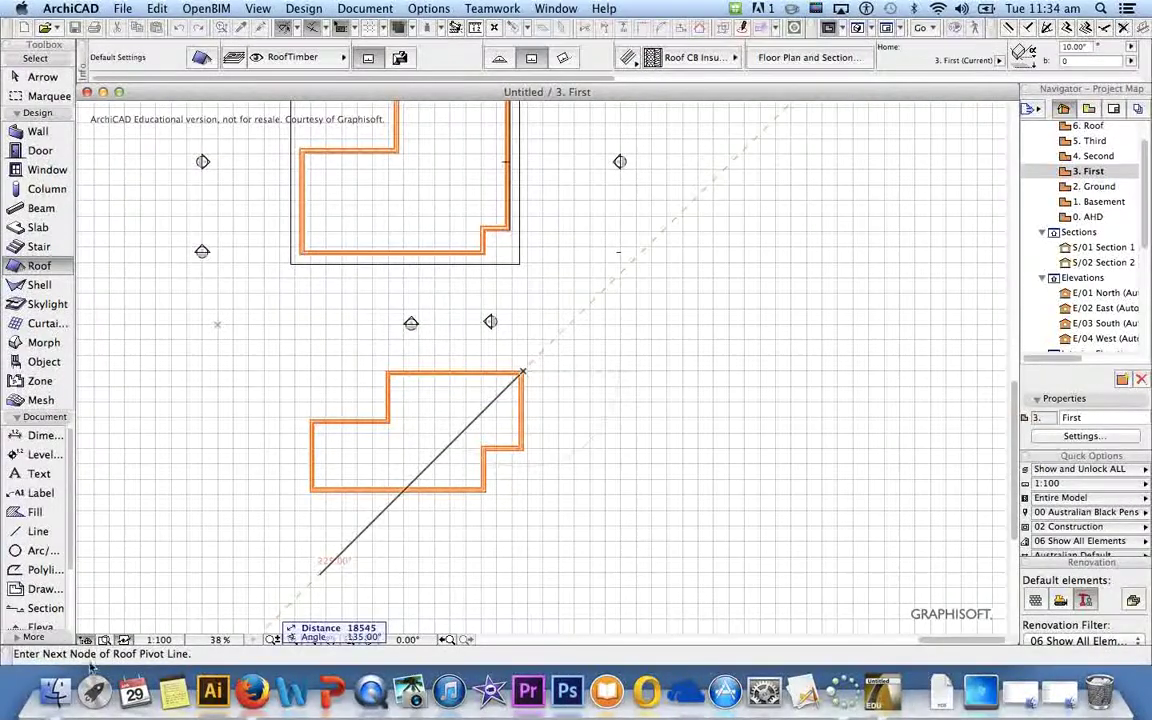
pyautogui.click(524, 447)
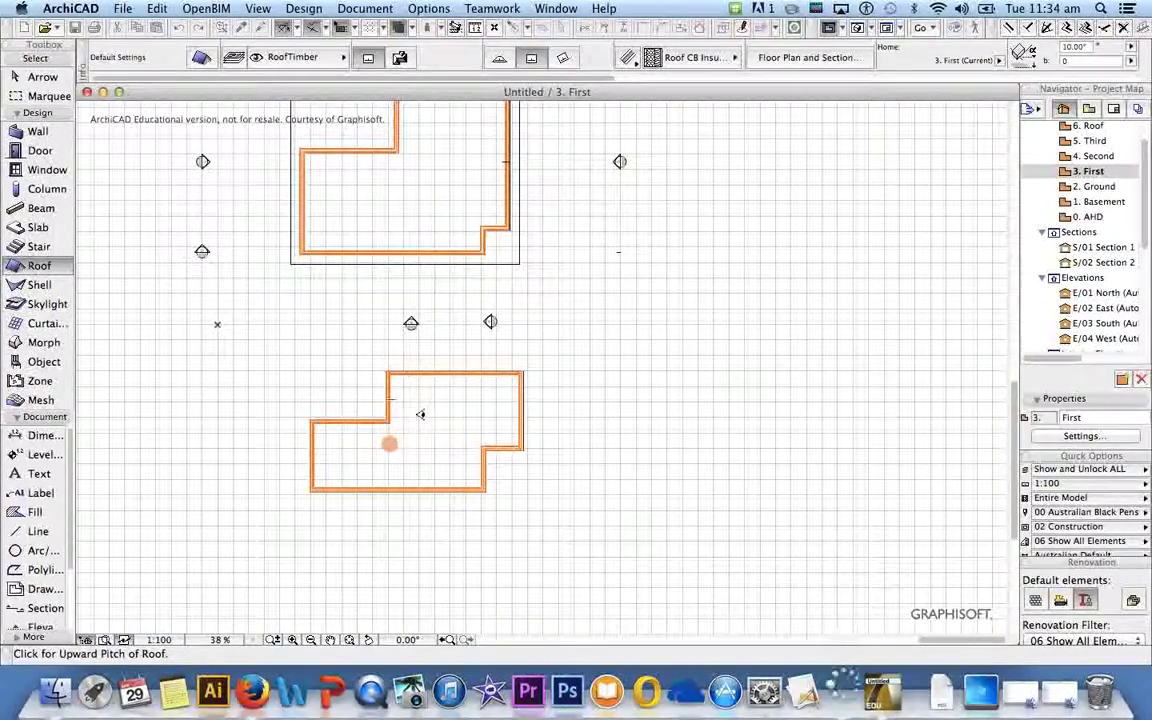
pyautogui.click(419, 412)
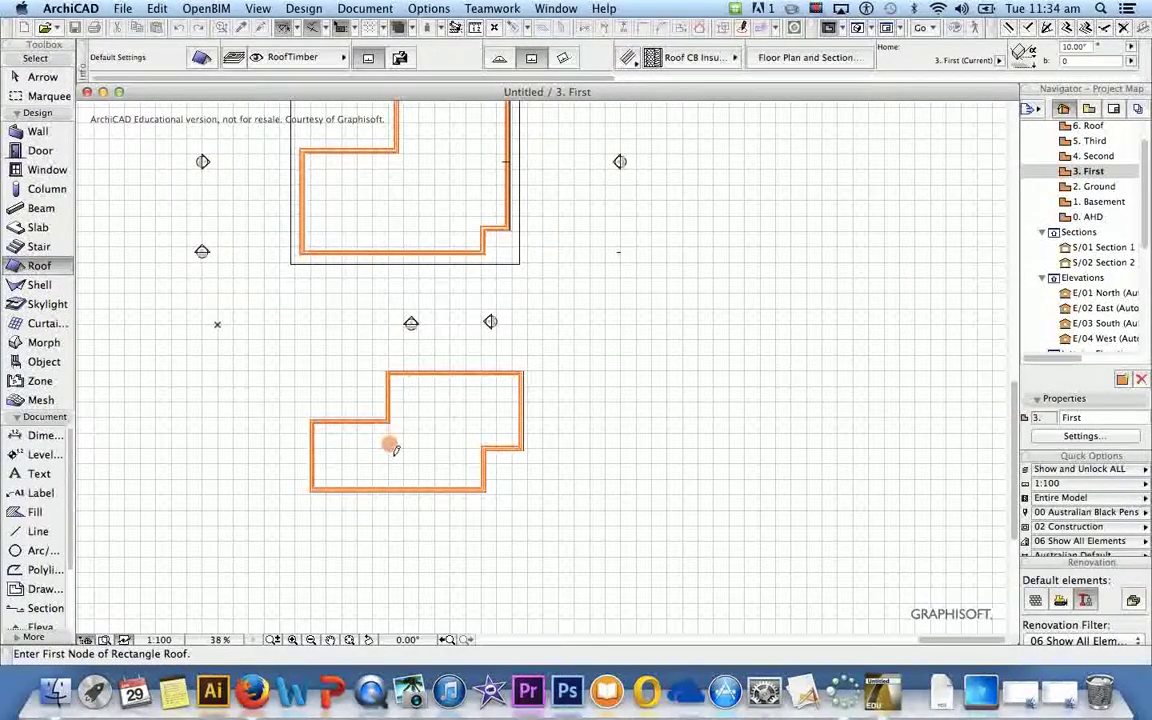
pyautogui.click(527, 364)
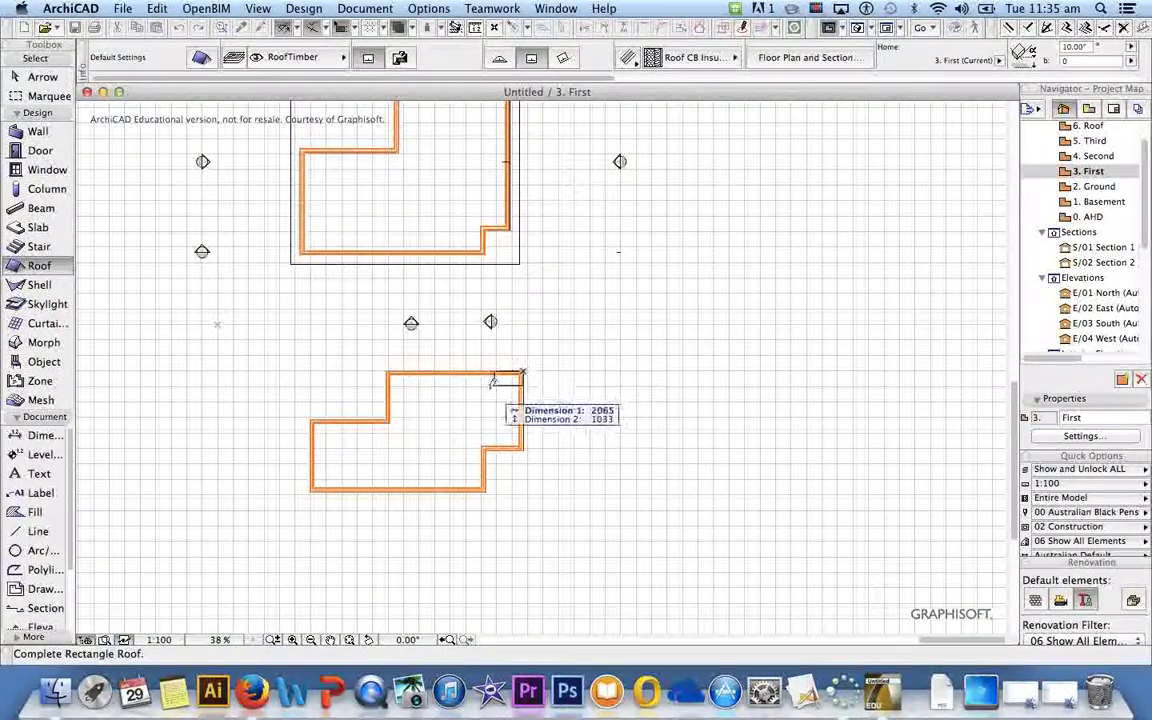
pyautogui.click(313, 486)
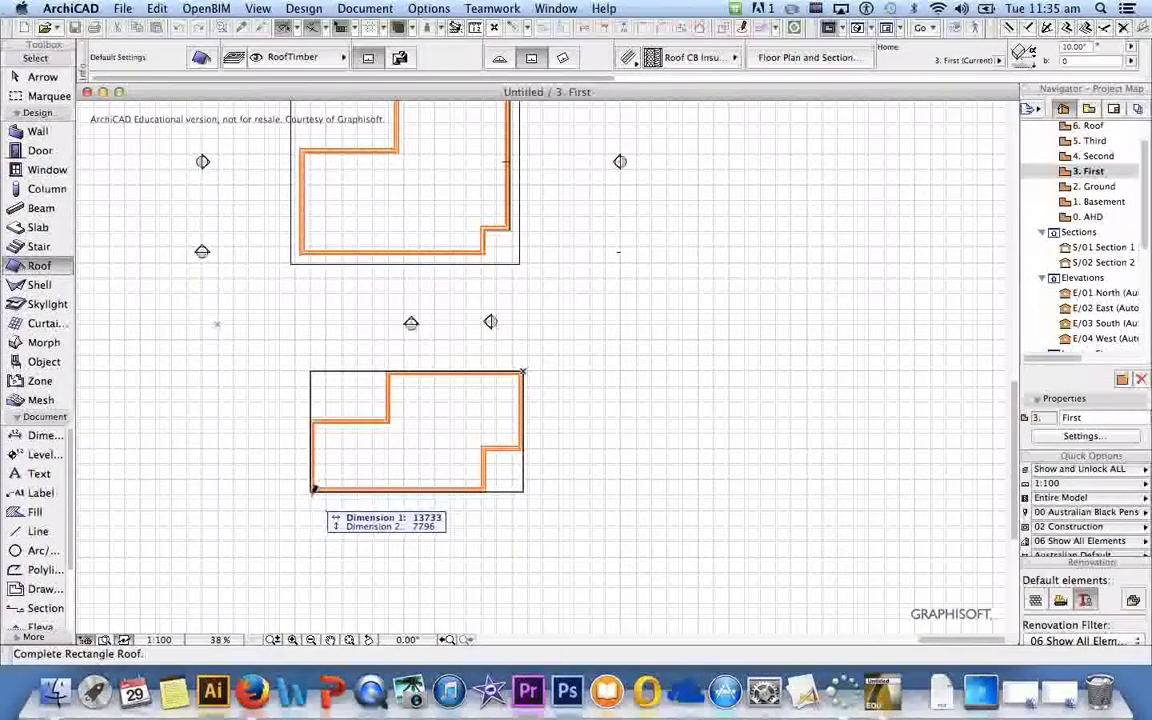
pyautogui.click(315, 488)
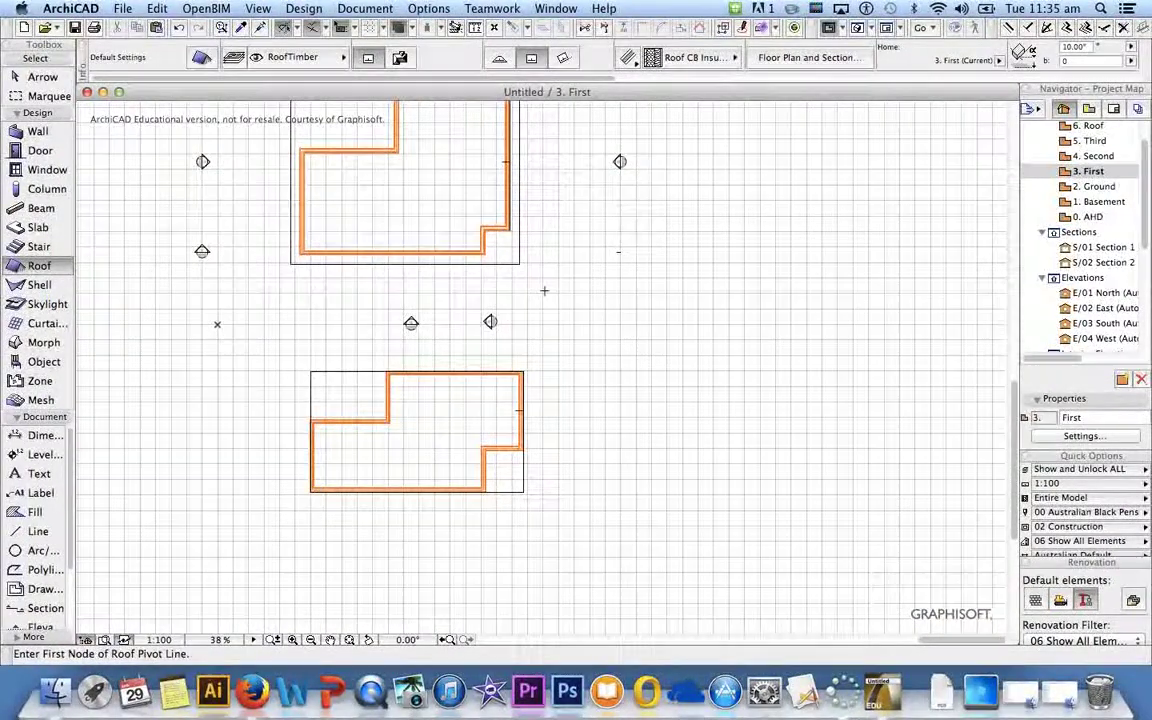
# Show the model in 3D and check the new roof's pitch in its settings without changing it.
pyautogui.click(857, 28)
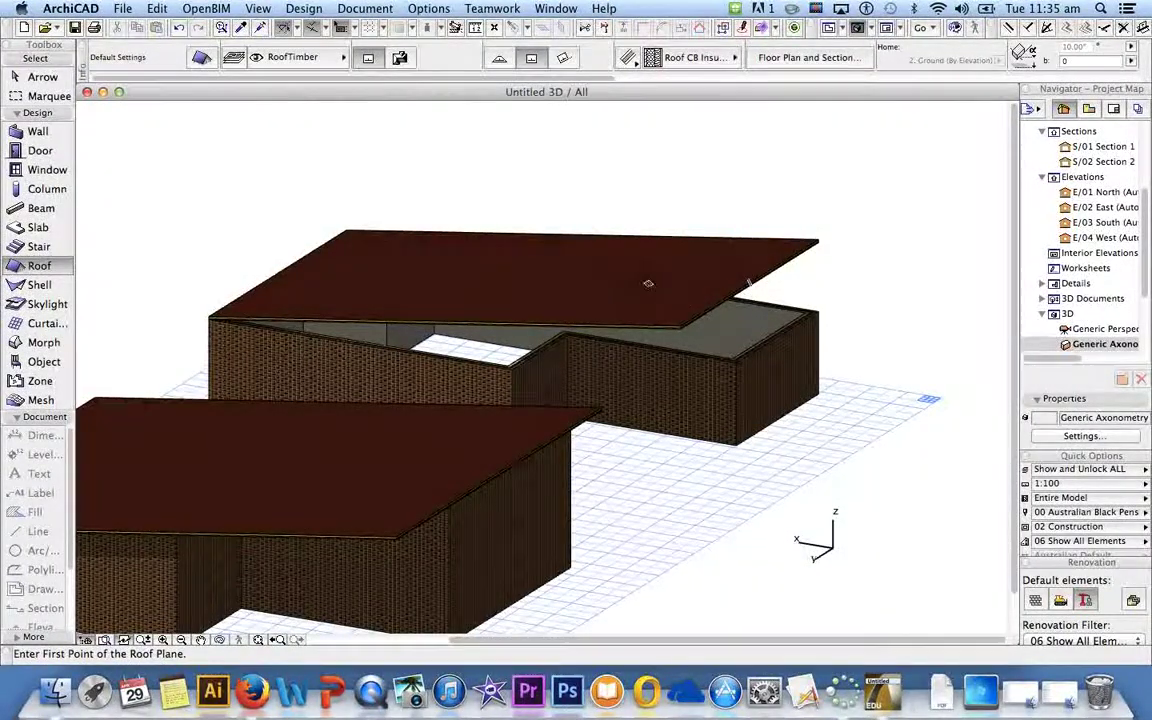
pyautogui.keyDown('shift'); pyautogui.click(668, 290); pyautogui.keyUp('shift')
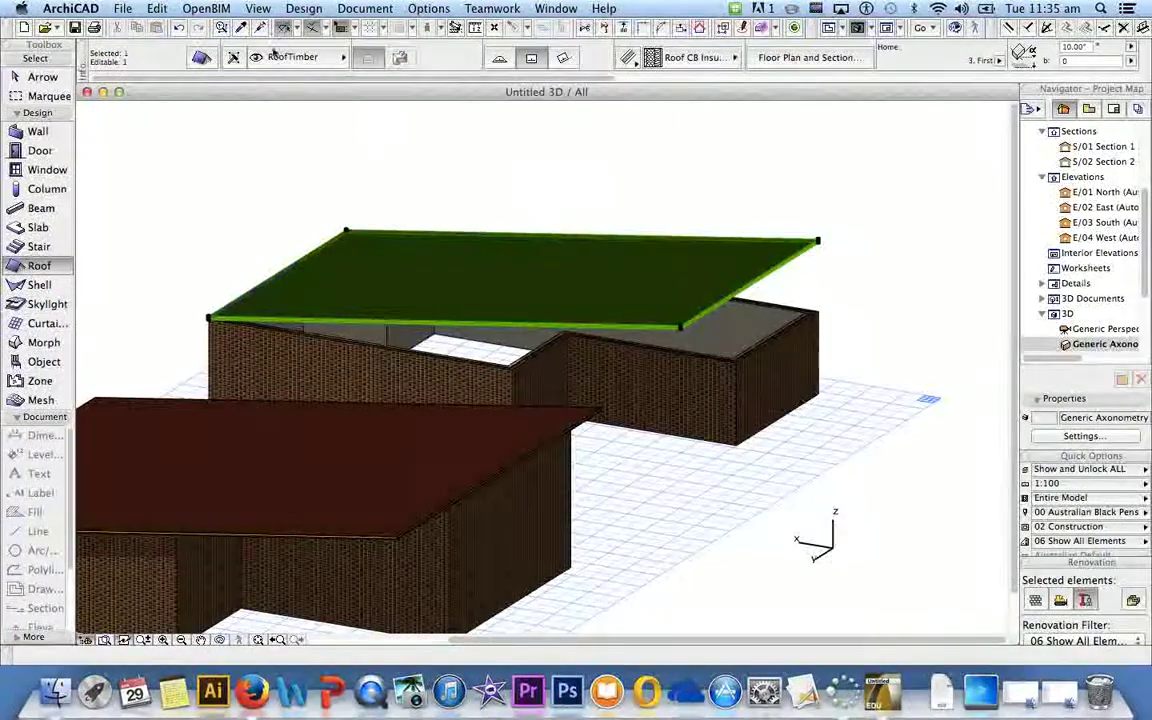
pyautogui.click(201, 58)
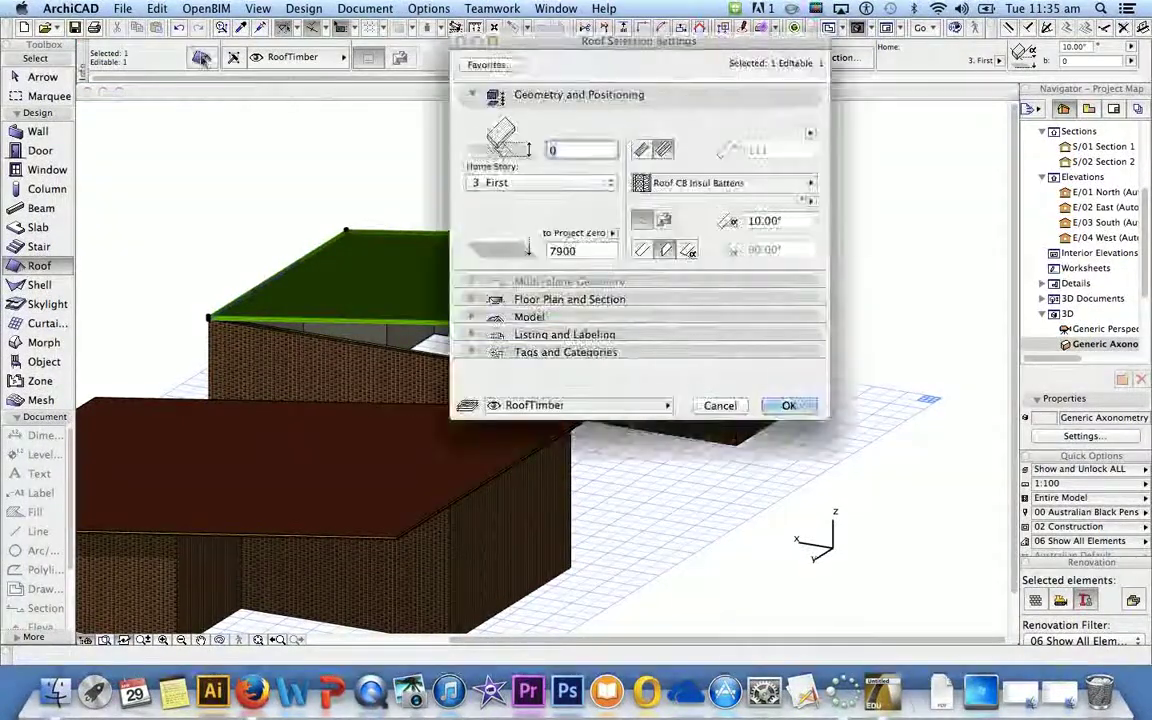
pyautogui.click(783, 221)
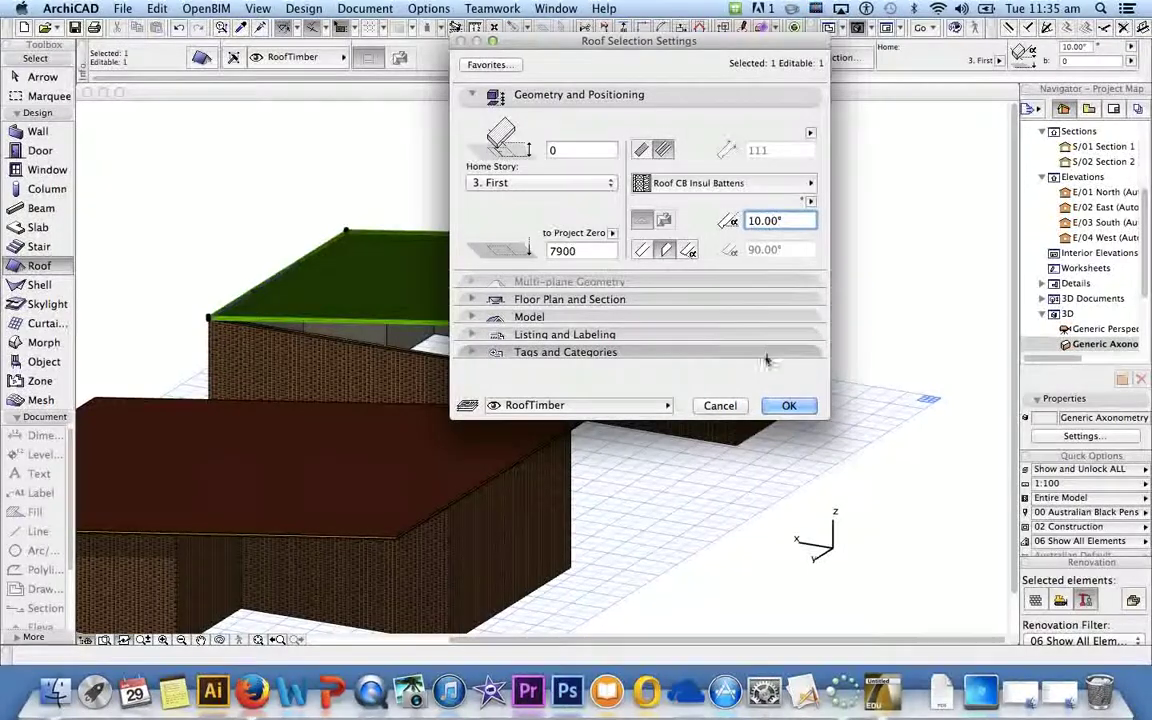
pyautogui.click(797, 408)
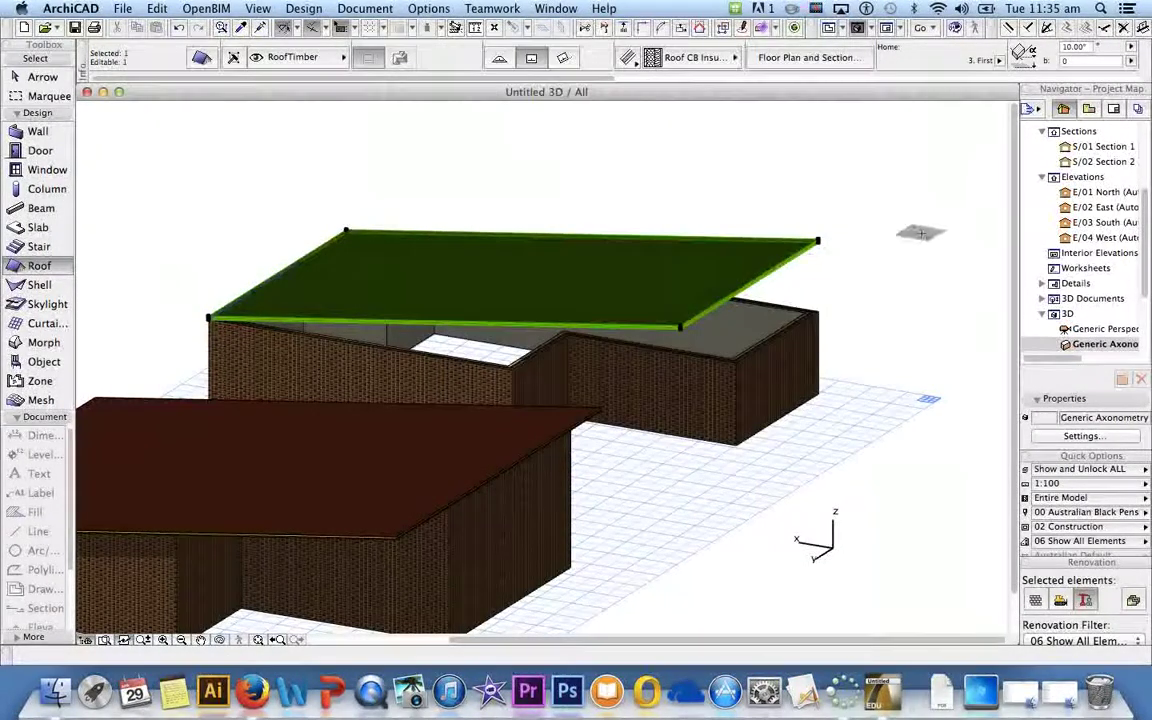
pyautogui.press('Escape')
pyautogui.press('Escape')
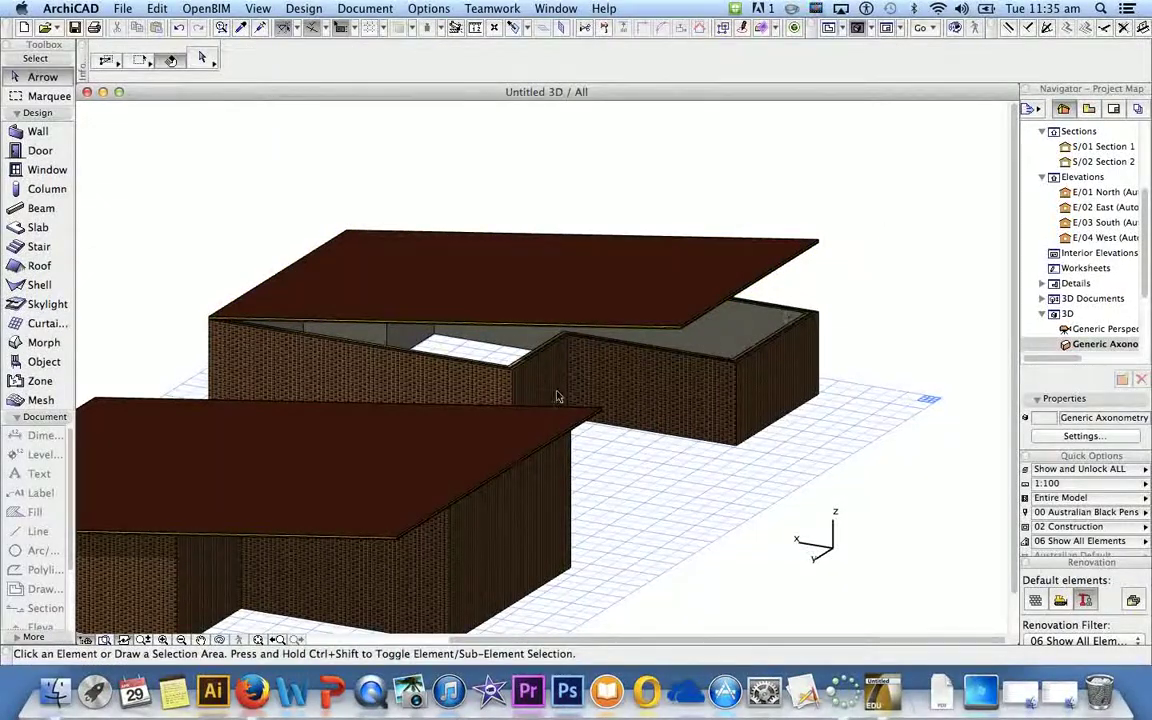
# Inspect the gaps beneath the new roof in 3D and select the grouped walls of that building.
pyautogui.keyDown('shift'); pyautogui.moveTo(455, 505); pyautogui.dragTo(390, 250, button='middle'); pyautogui.keyUp('shift')
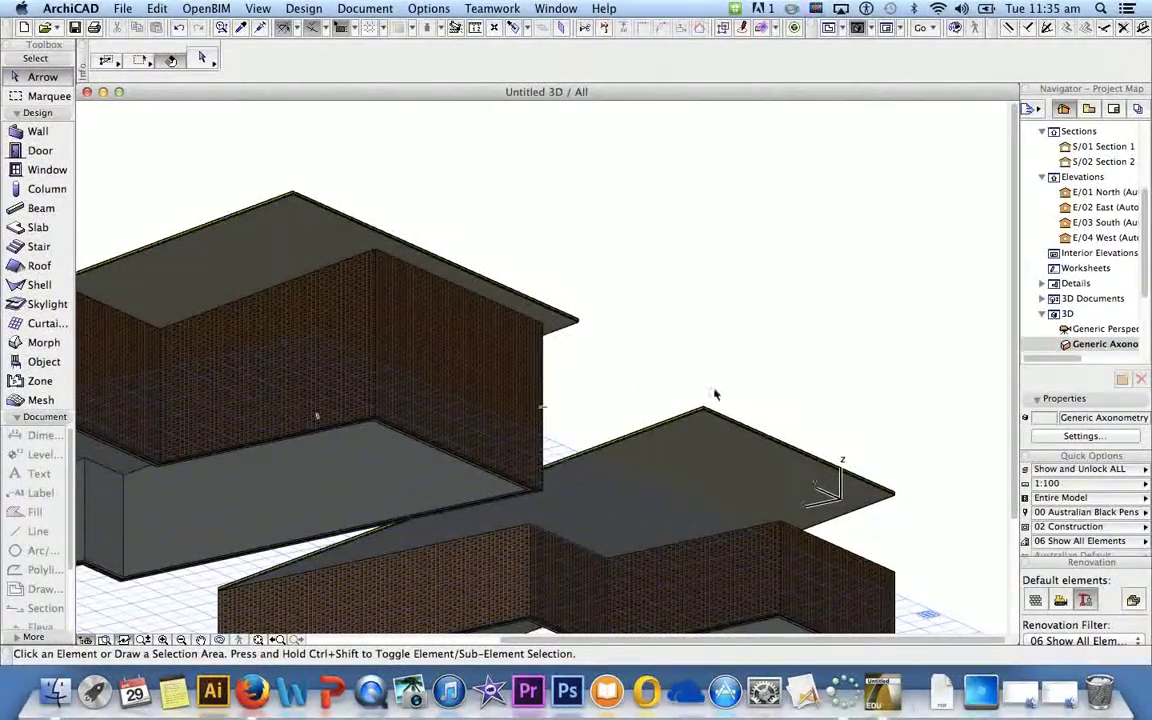
pyautogui.keyDown('shift'); pyautogui.moveTo(542, 407); pyautogui.dragTo(762, 393, button='middle'); pyautogui.keyUp('shift')
pyautogui.keyDown('shift'); pyautogui.moveTo(846, 398); pyautogui.dragTo(863, 402, button='middle'); pyautogui.keyUp('shift')
pyautogui.moveTo(809, 335); pyautogui.dragTo(599, 301, button='middle')
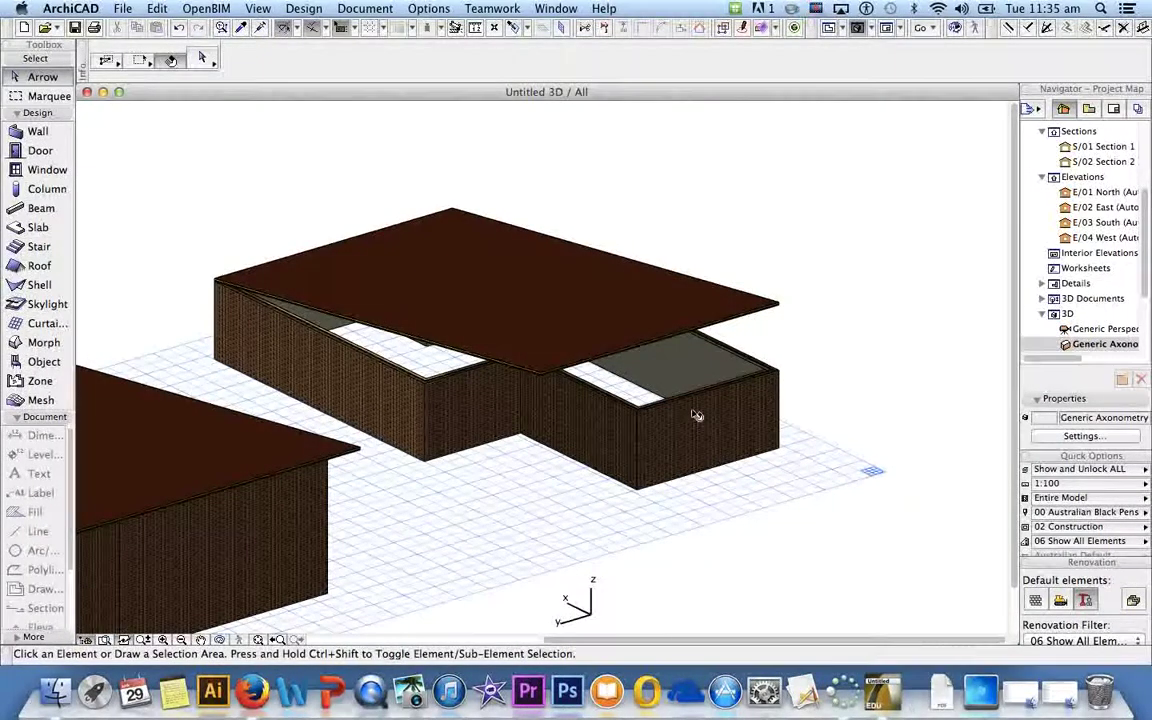
pyautogui.click(695, 417)
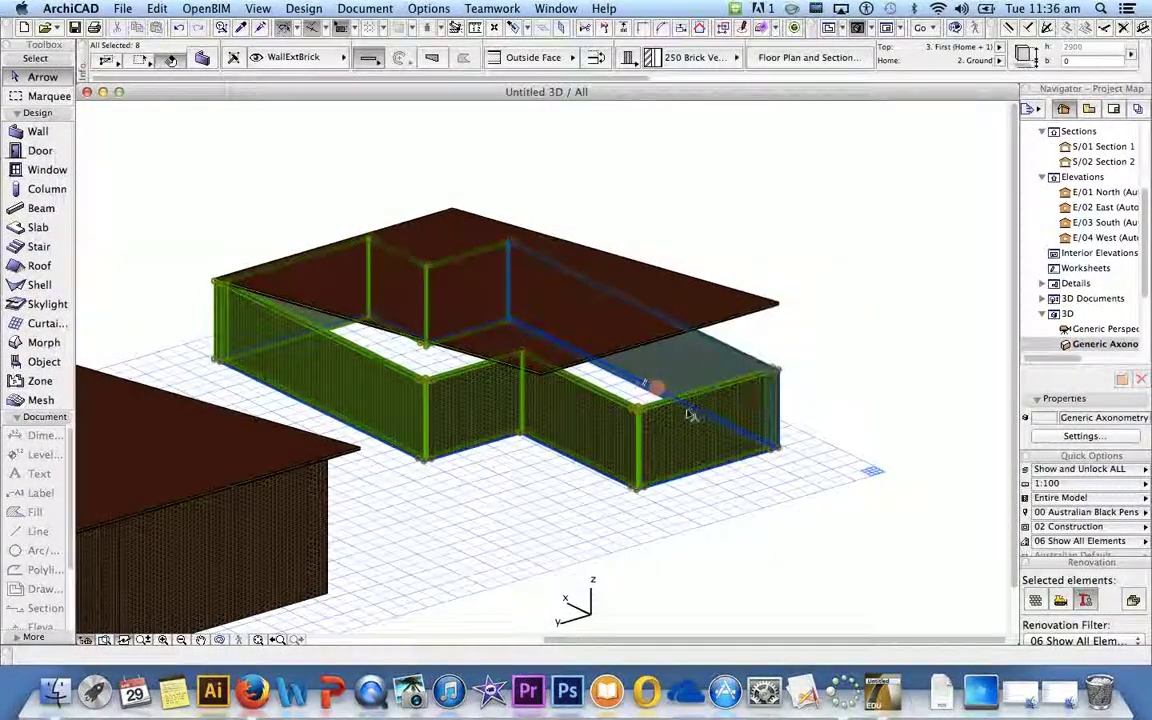
# Suspend grouping to select only the end wall, and reactivate grouping to work on all the building's walls together.
pyautogui.click(728, 32)
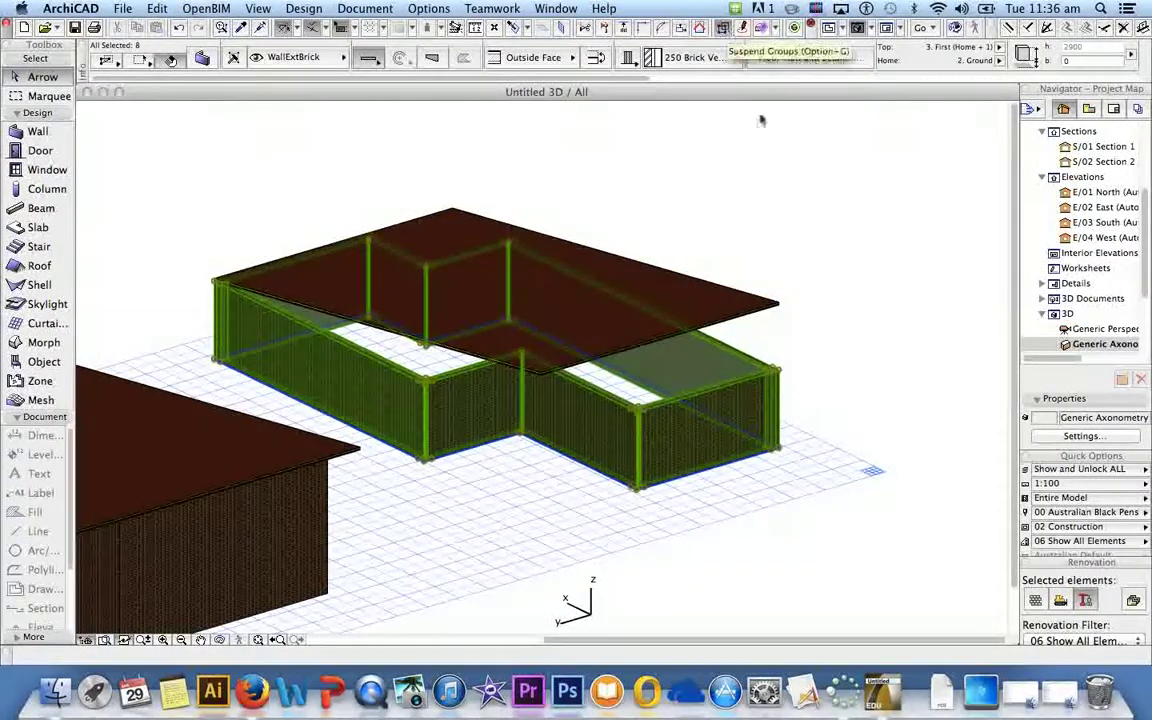
pyautogui.click(843, 268)
pyautogui.click(735, 427)
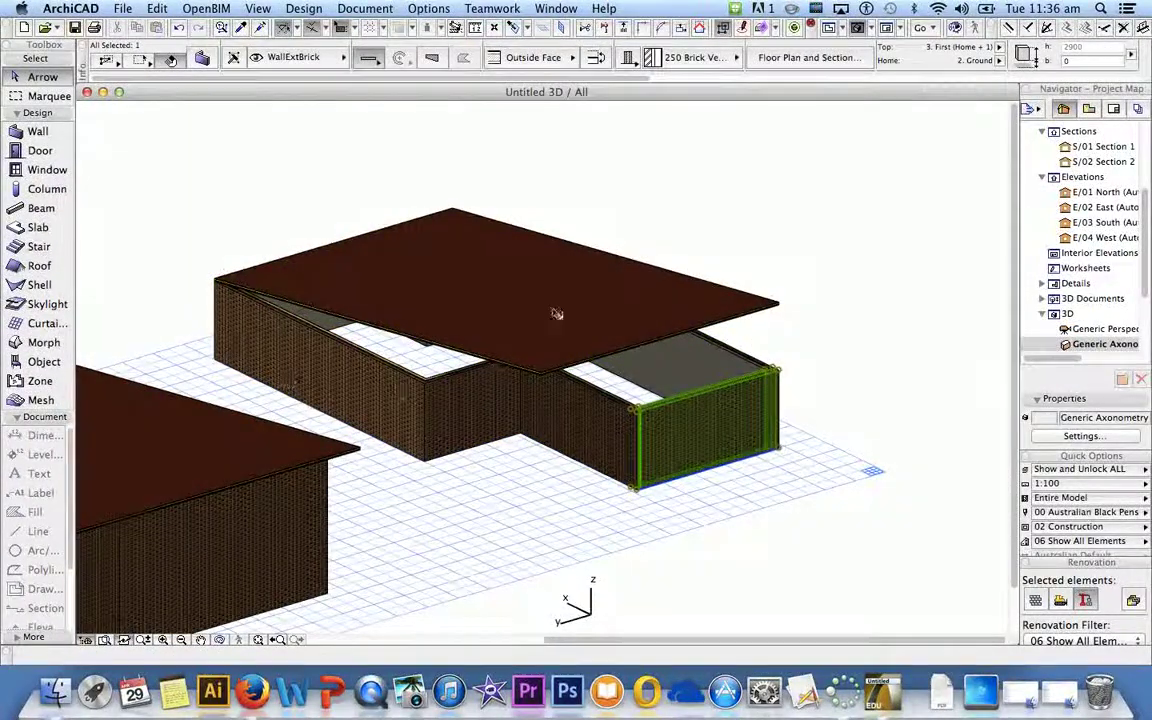
pyautogui.click(725, 29)
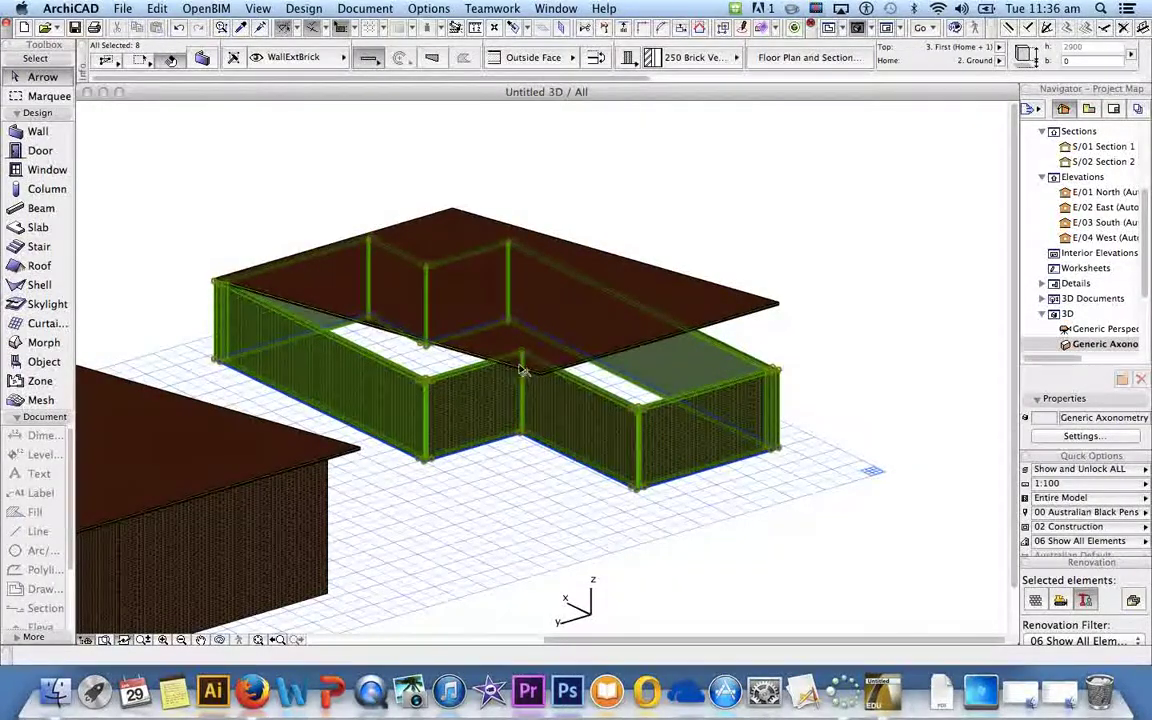
# Unlink the tops of the selected walls from the story above and set the walls' height to 8000.
pyautogui.click(203, 60)
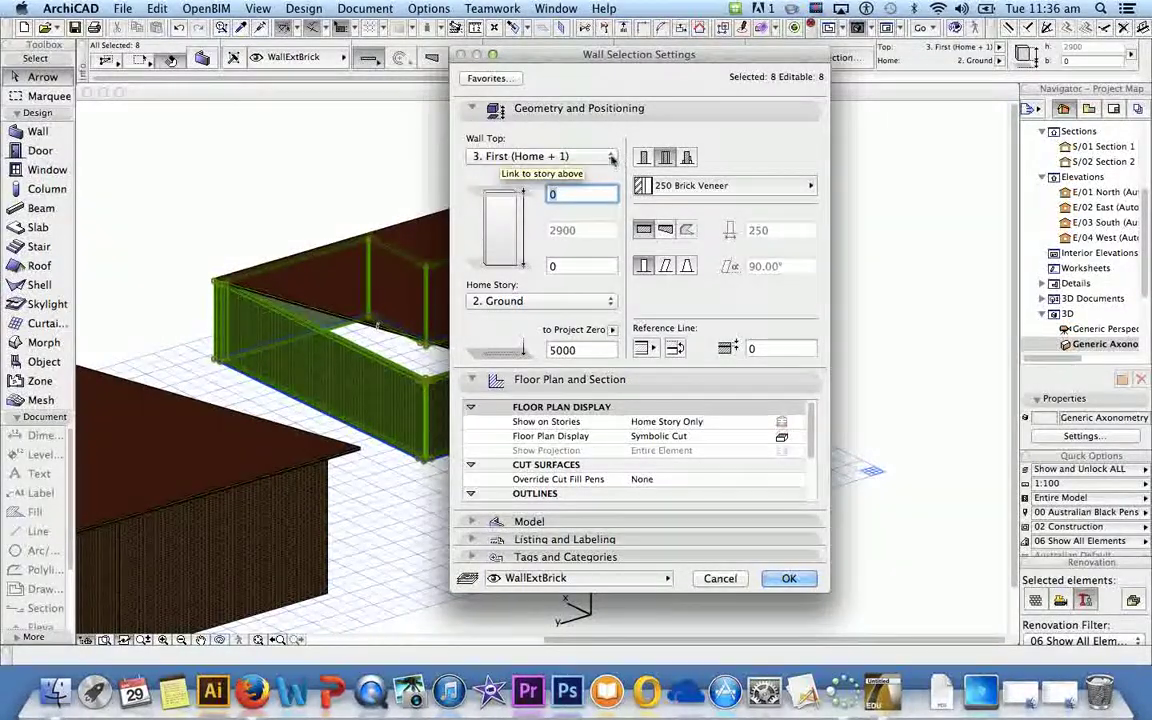
pyautogui.click(612, 160)
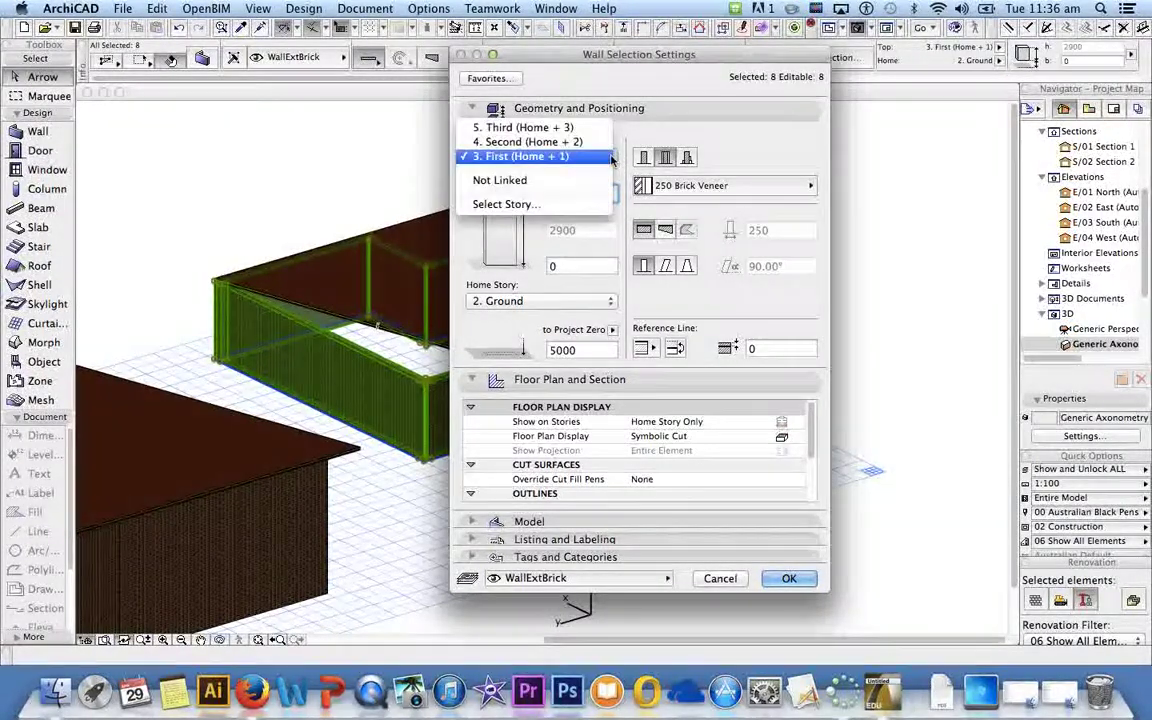
pyautogui.click(527, 182)
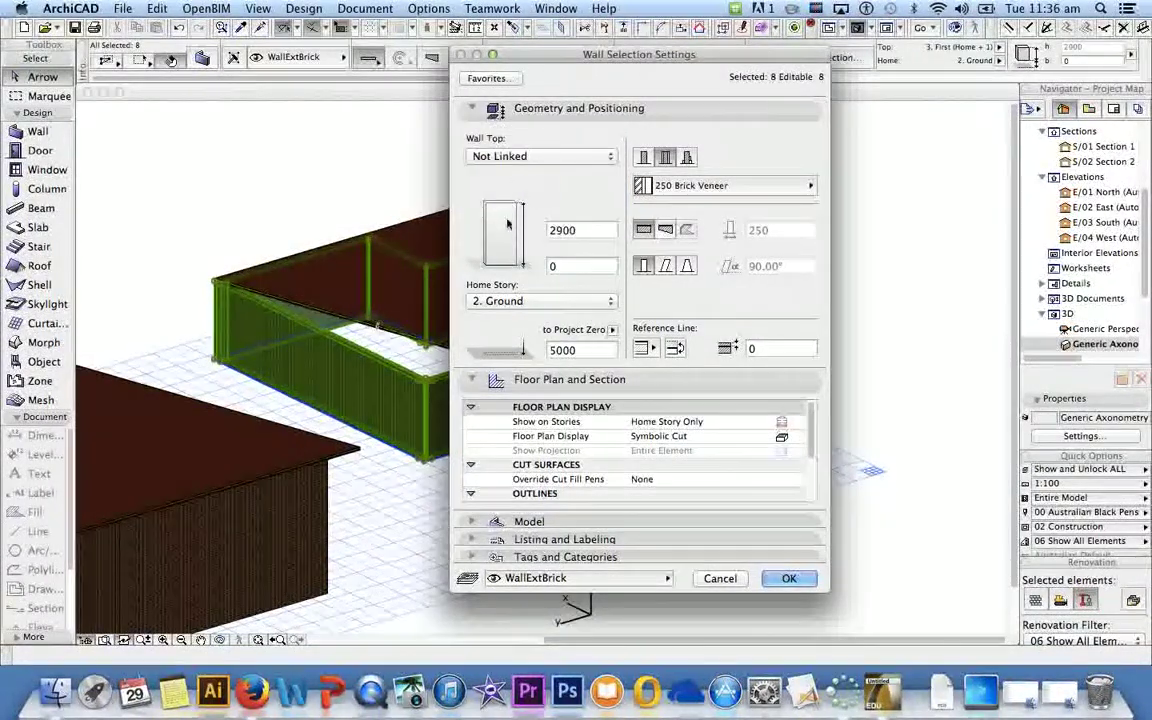
pyautogui.doubleClick(578, 230)
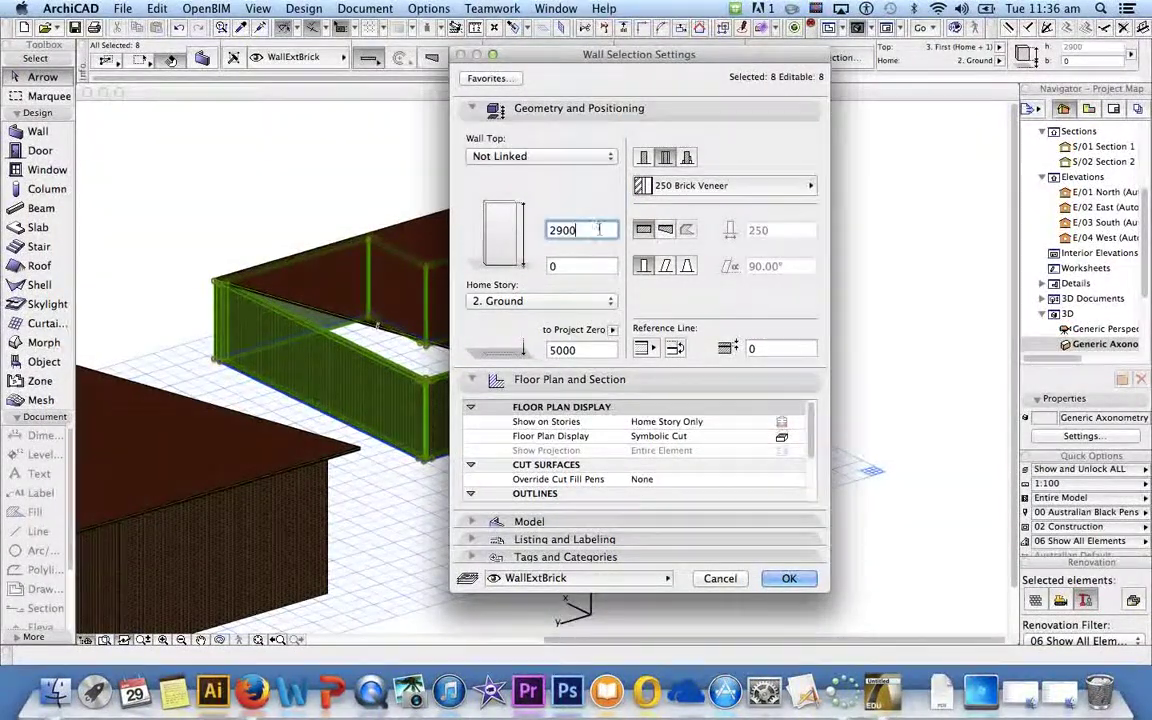
pyautogui.write('8000')
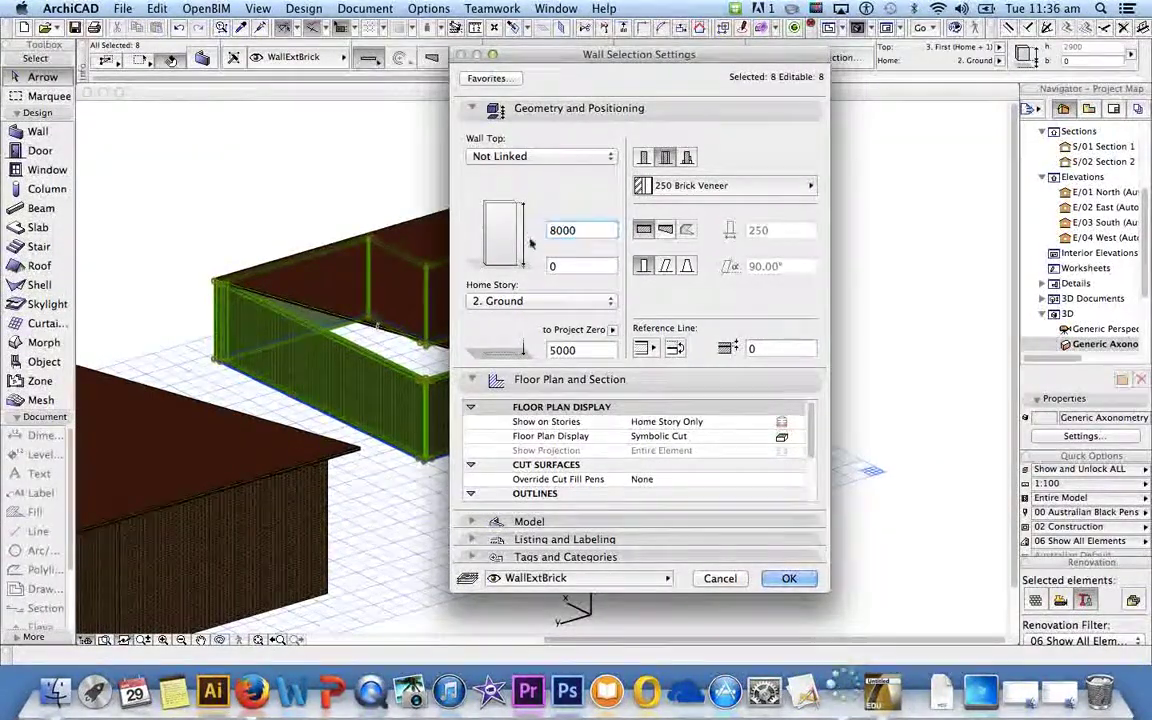
pyautogui.press('Return')
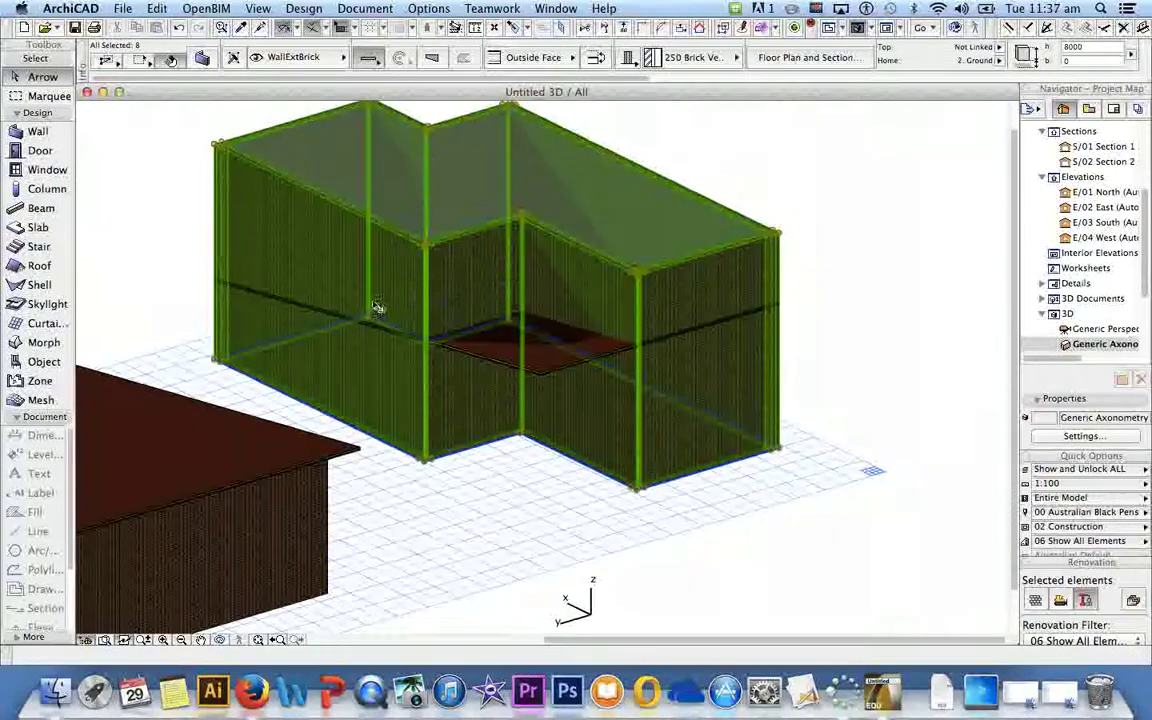
# Crop the tops of all the selected walls to the single-plane roof and deselect the walls.
pyautogui.rightClick(852, 216)
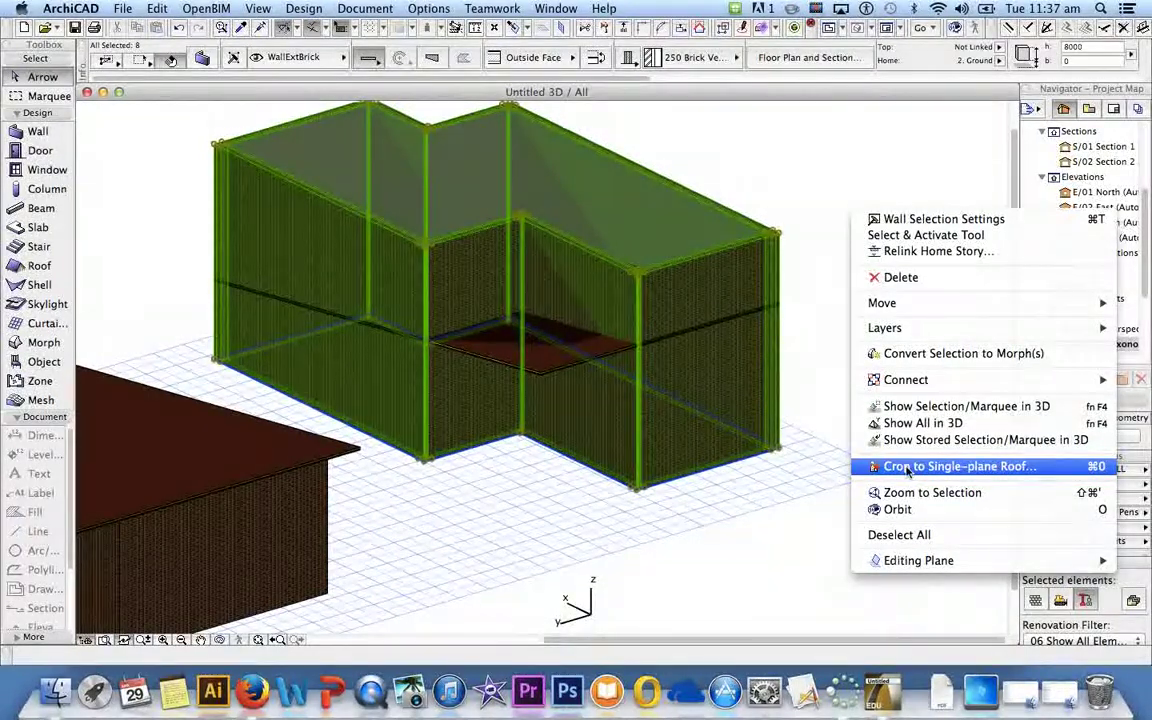
pyautogui.click(908, 470)
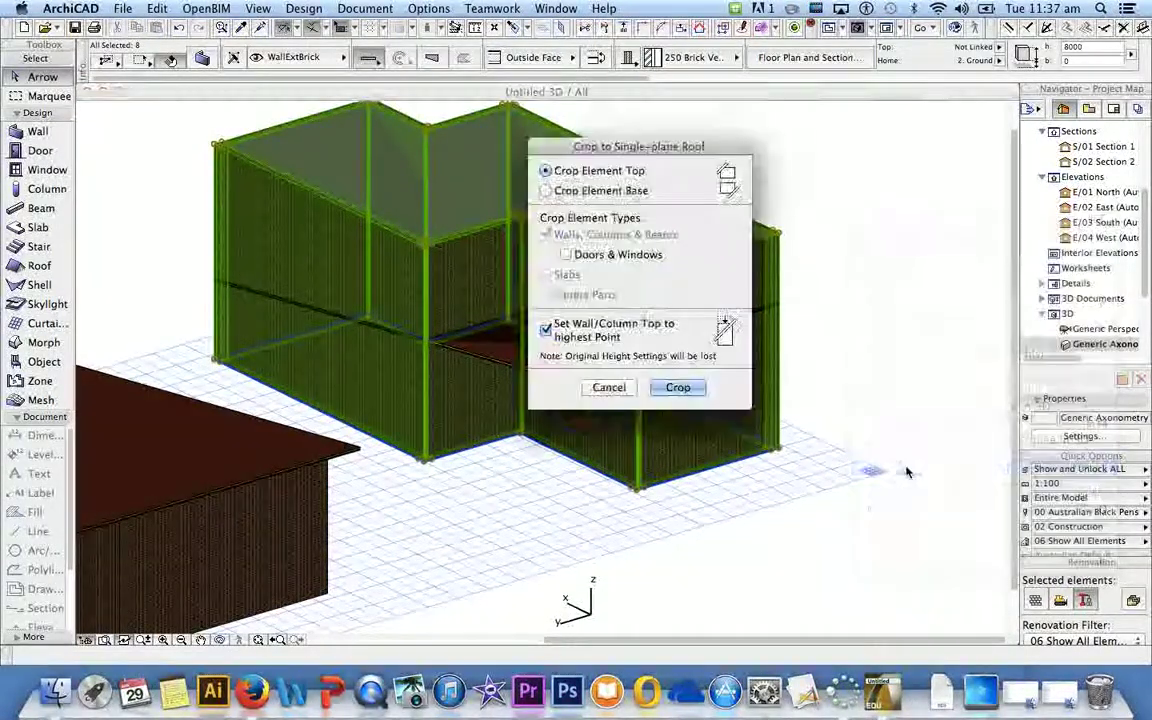
pyautogui.click(548, 333)
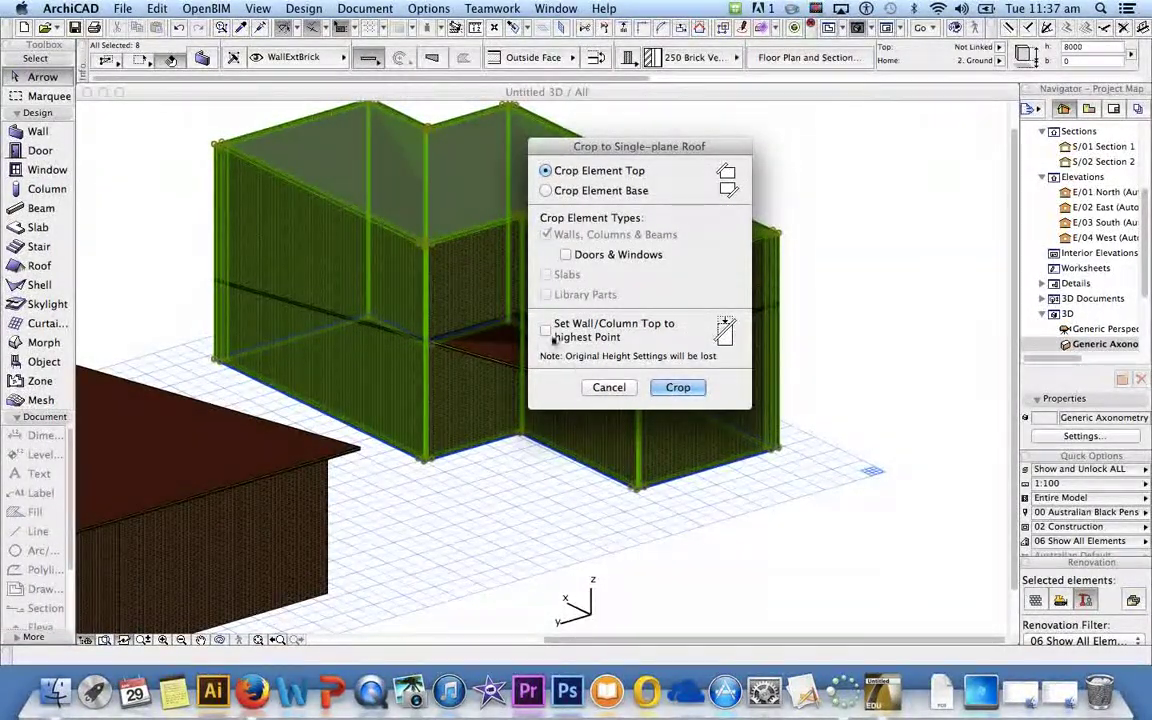
pyautogui.click(677, 390)
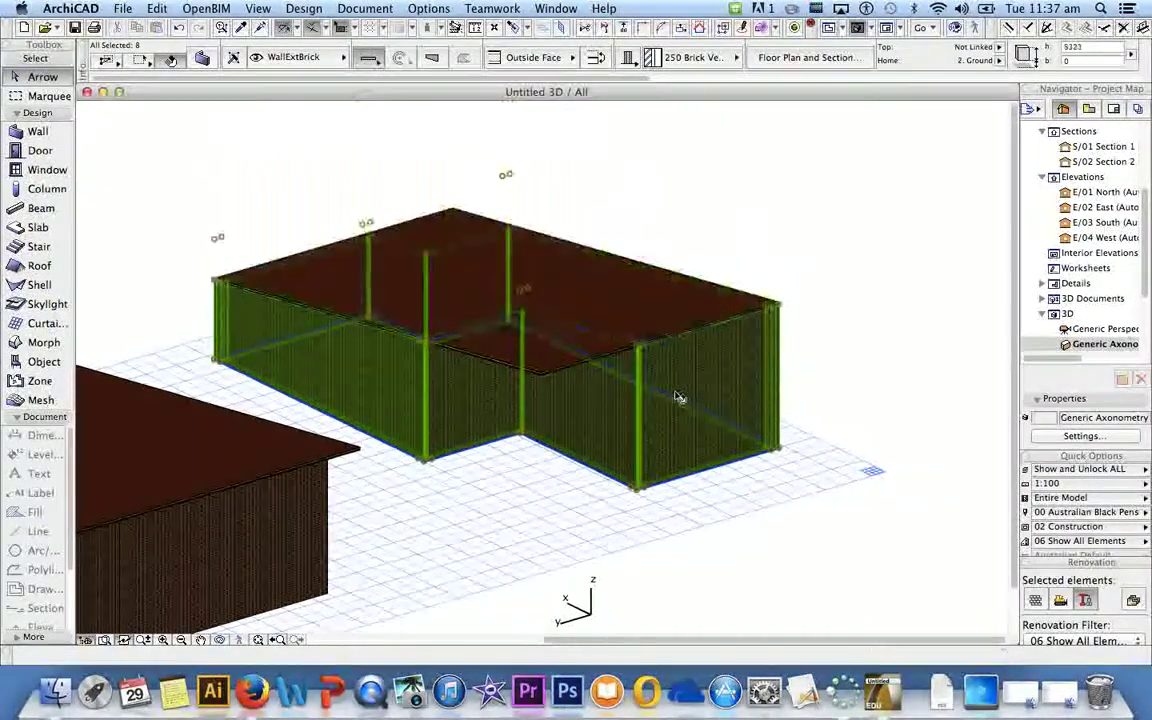
pyautogui.click(761, 249)
pyautogui.scroll(5, 514, 371)
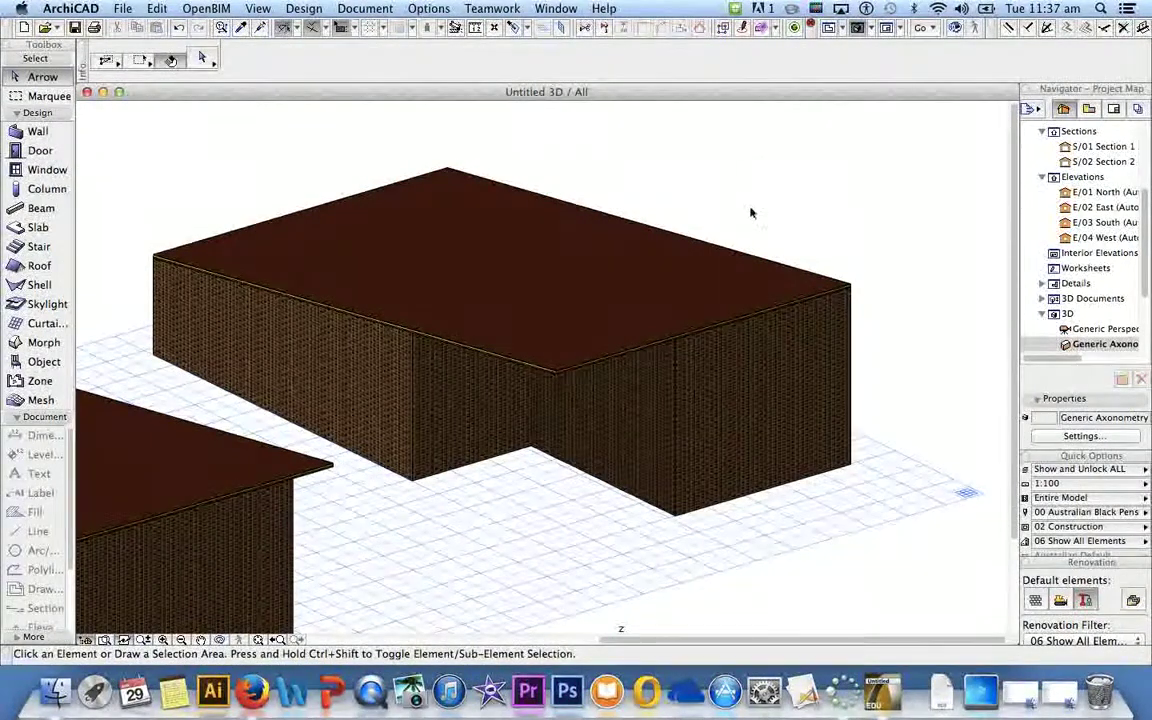
# Return to the First story floor plan at the lower building's roof.
pyautogui.click(829, 28)
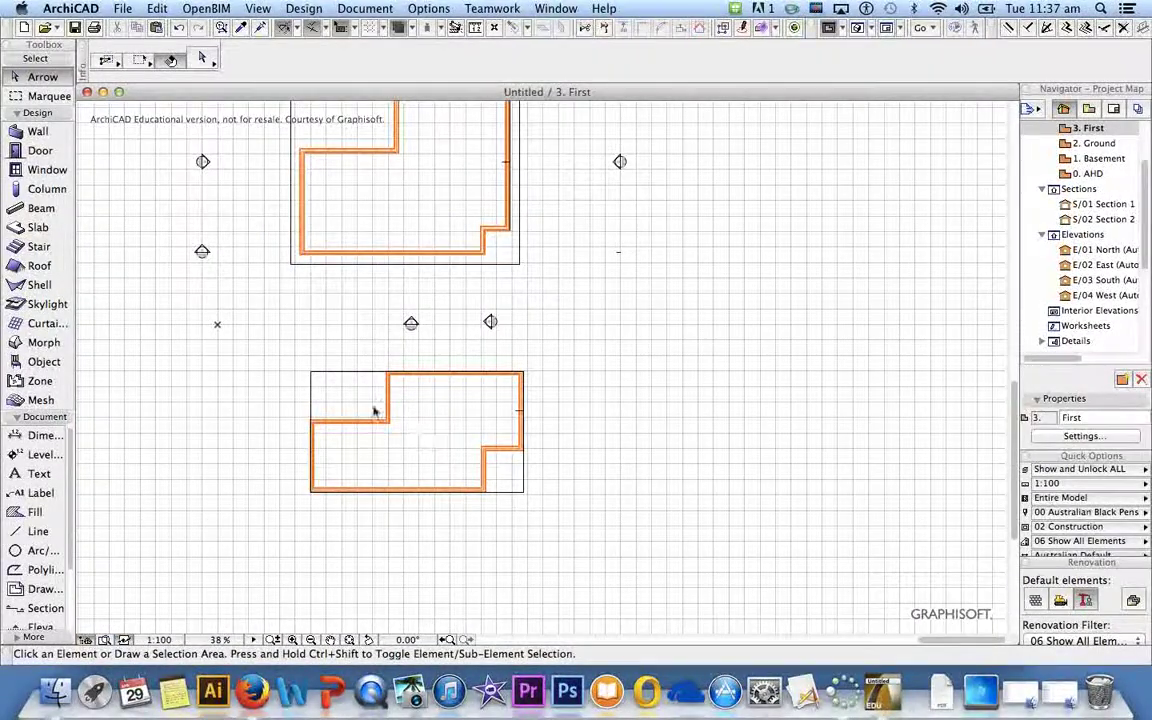
pyautogui.scroll(-1, 353, 398)
pyautogui.scroll(3, 350, 390)
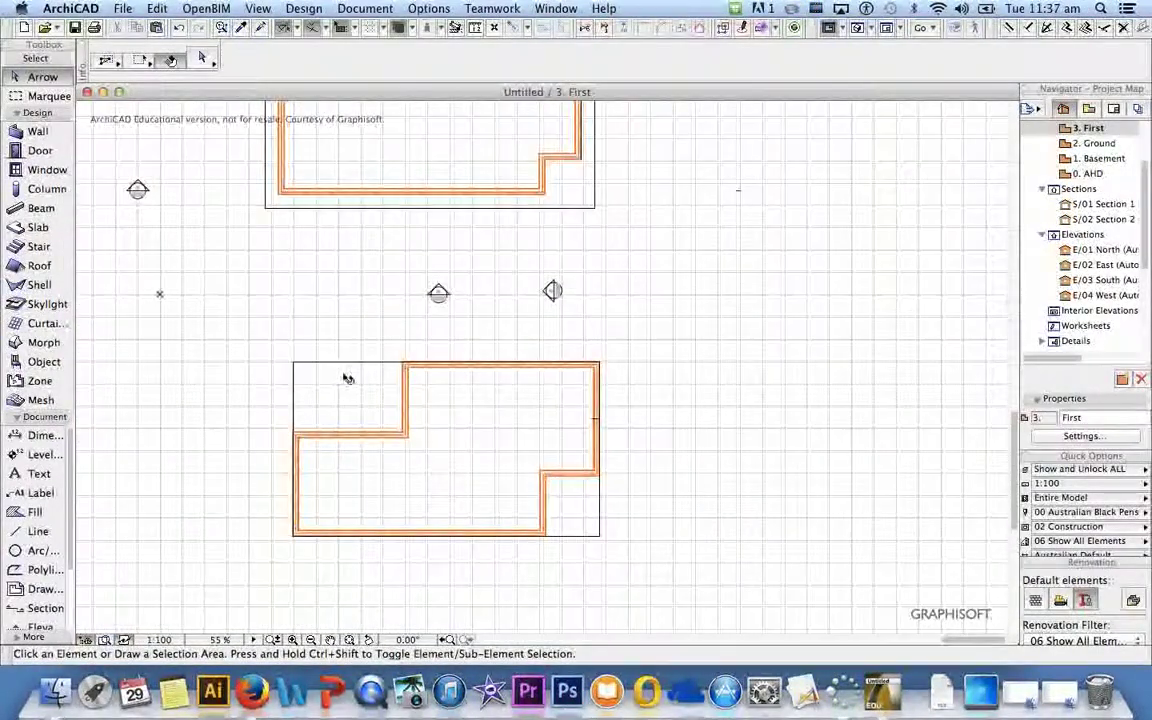
pyautogui.click(326, 389)
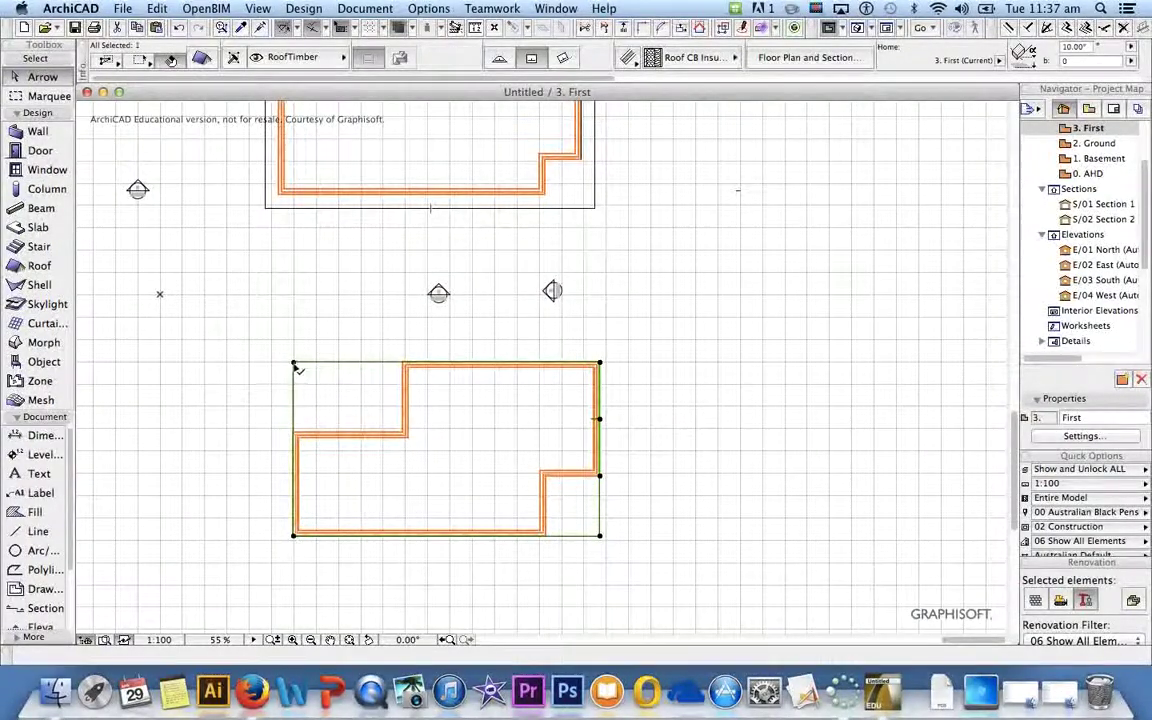
pyautogui.click(600, 537)
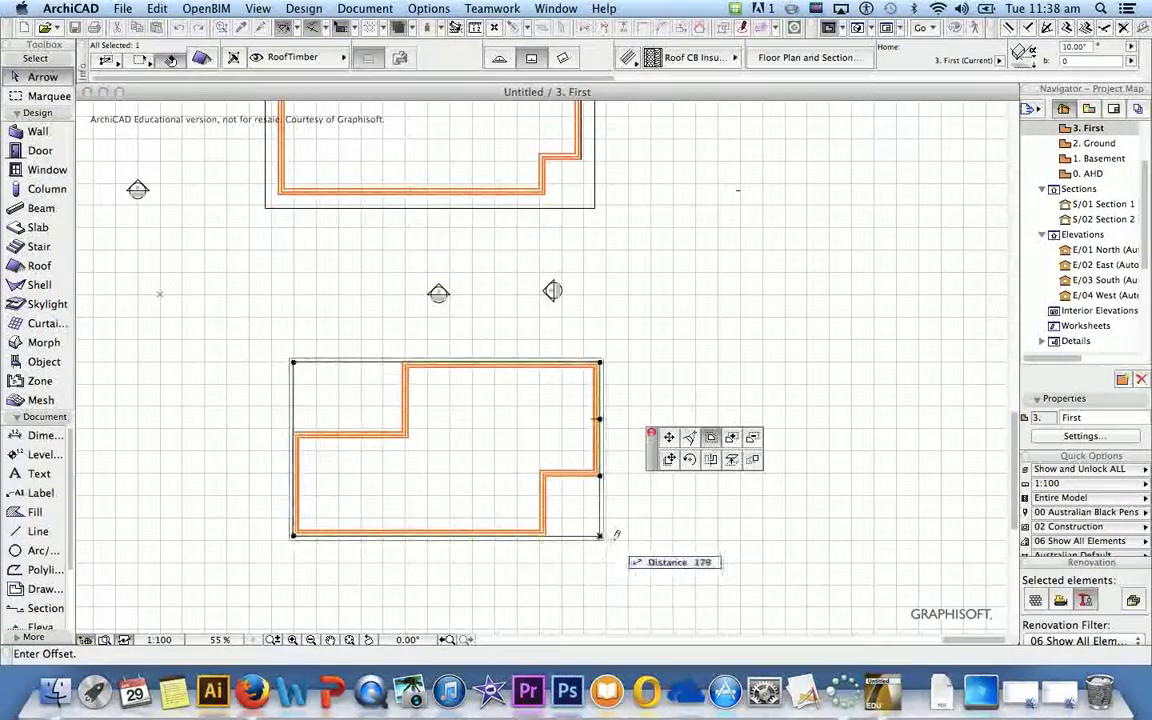
pyautogui.click(670, 460)
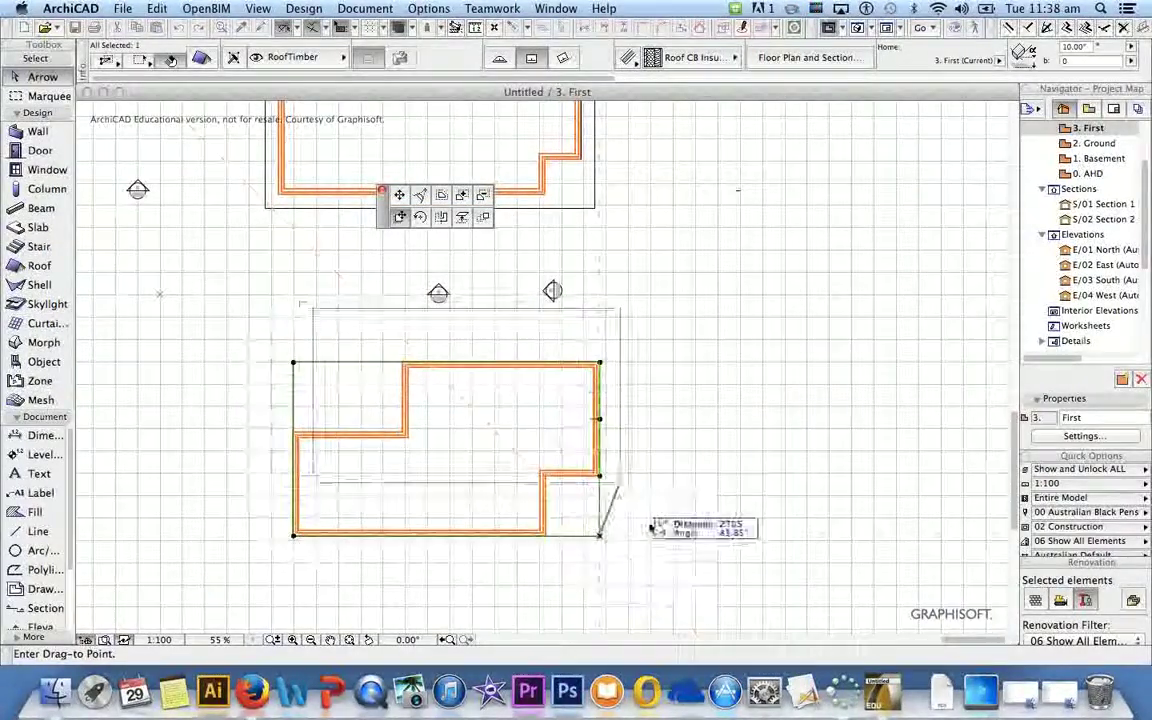
pyautogui.click(600, 537)
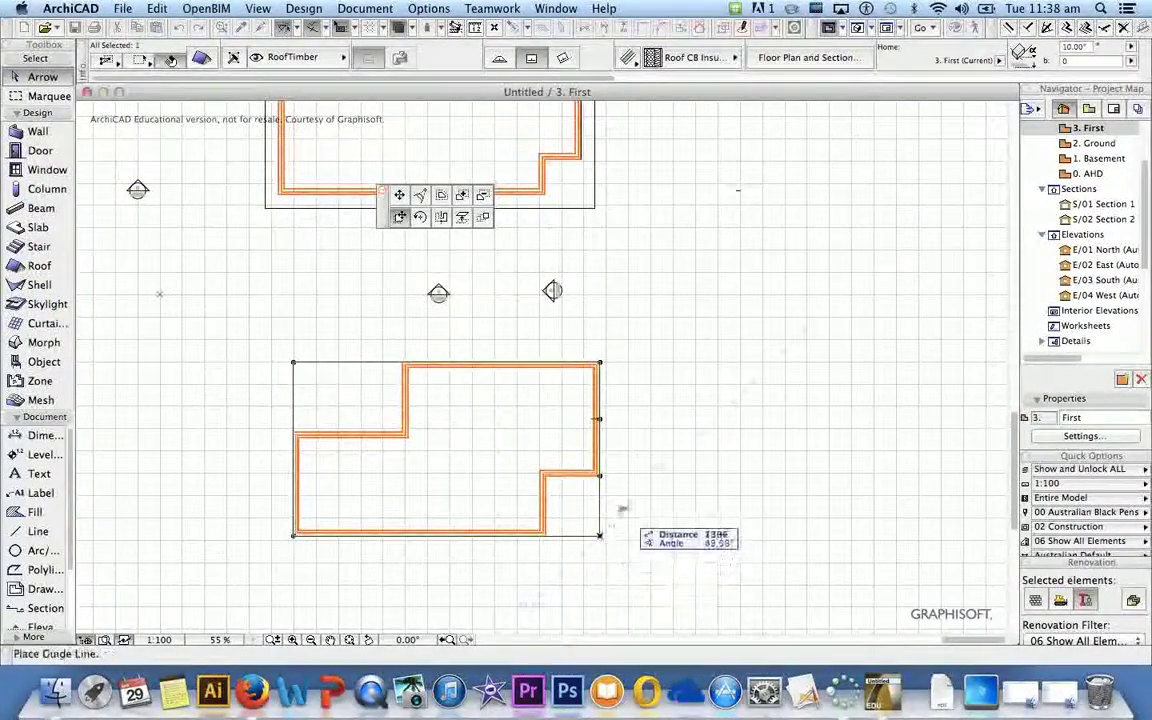
pyautogui.click(422, 197)
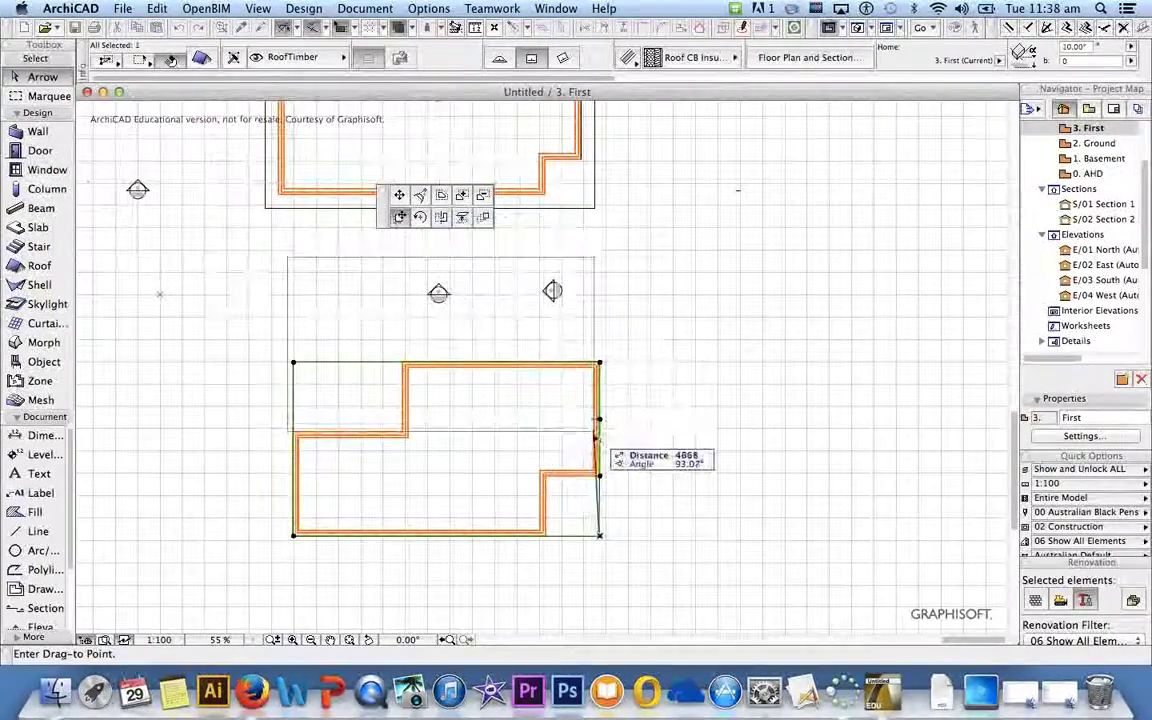
pyautogui.press('Escape')
pyautogui.click(641, 543)
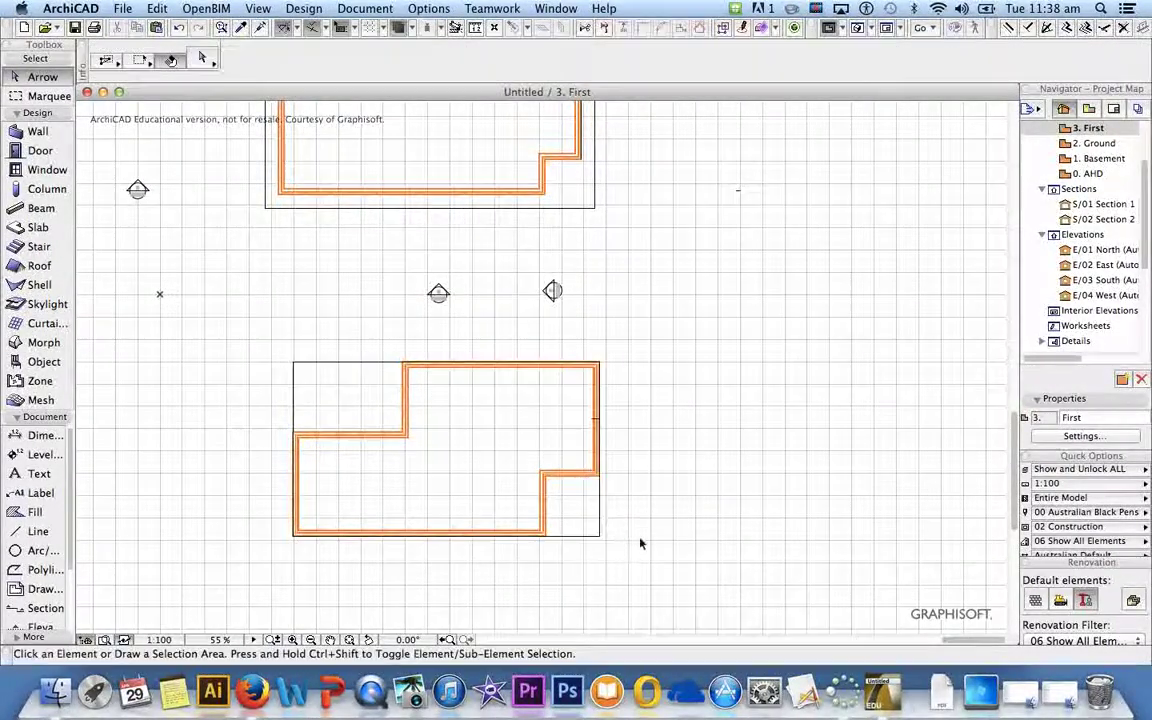
# Offset all edges of the lower building's roof outward by 600 to form an overhang.
pyautogui.click(584, 533)
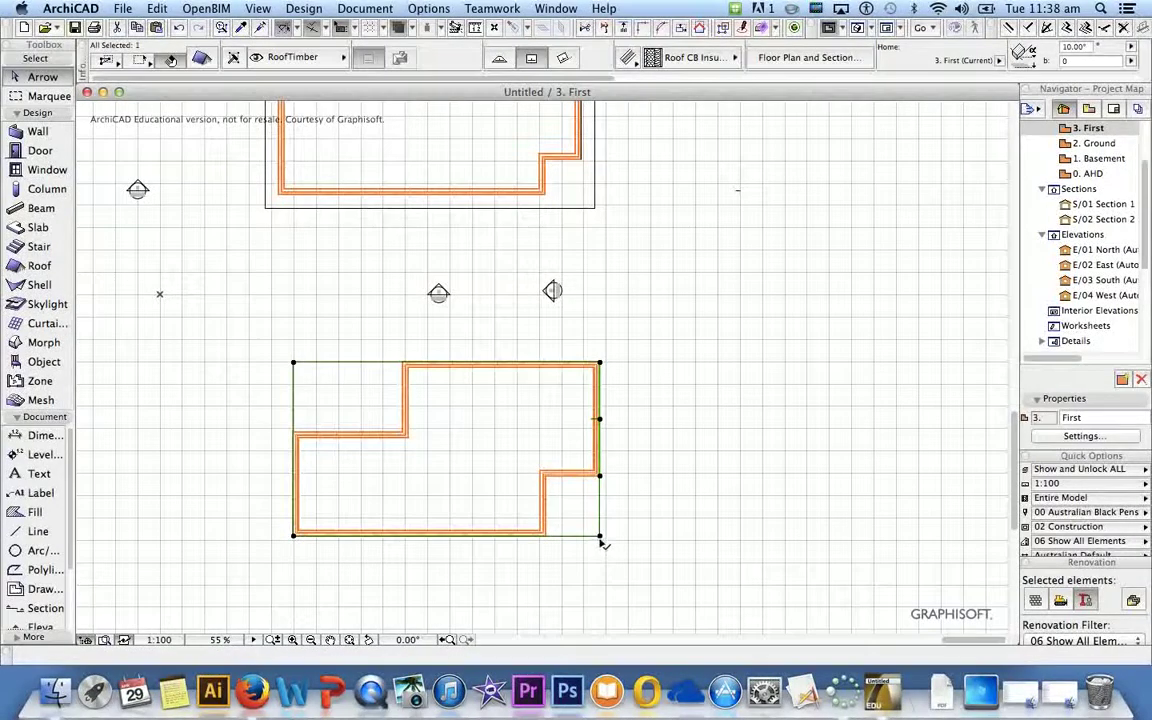
pyautogui.click(600, 537)
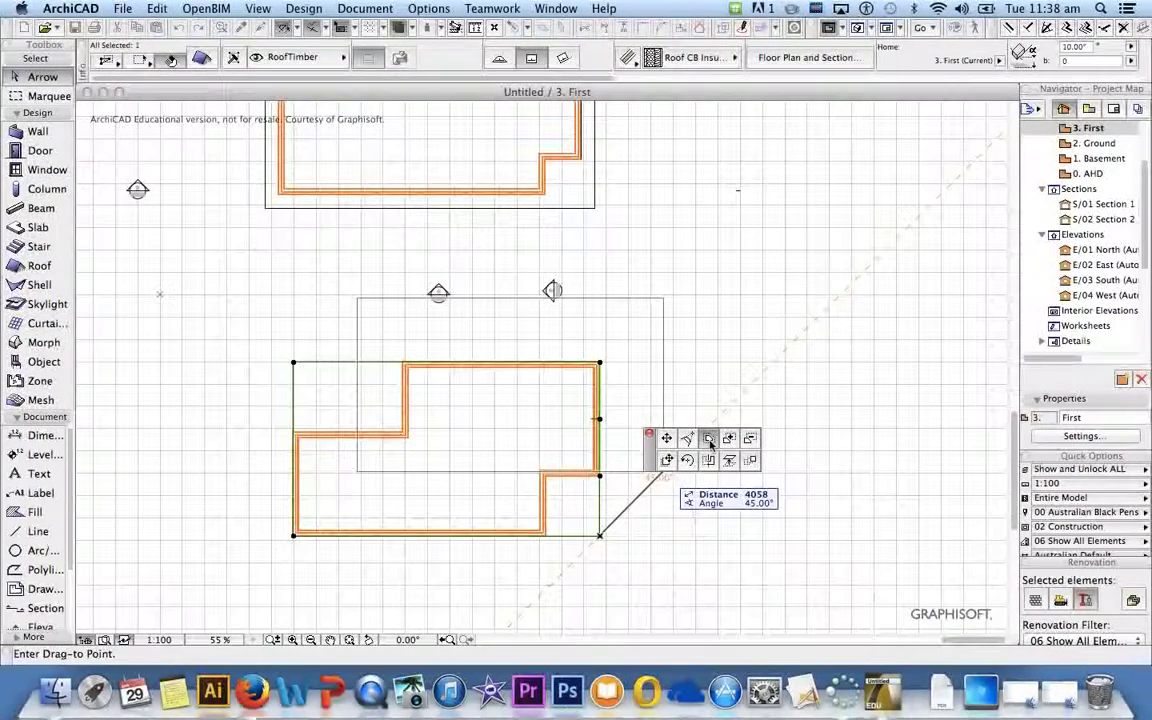
pyautogui.click(708, 440)
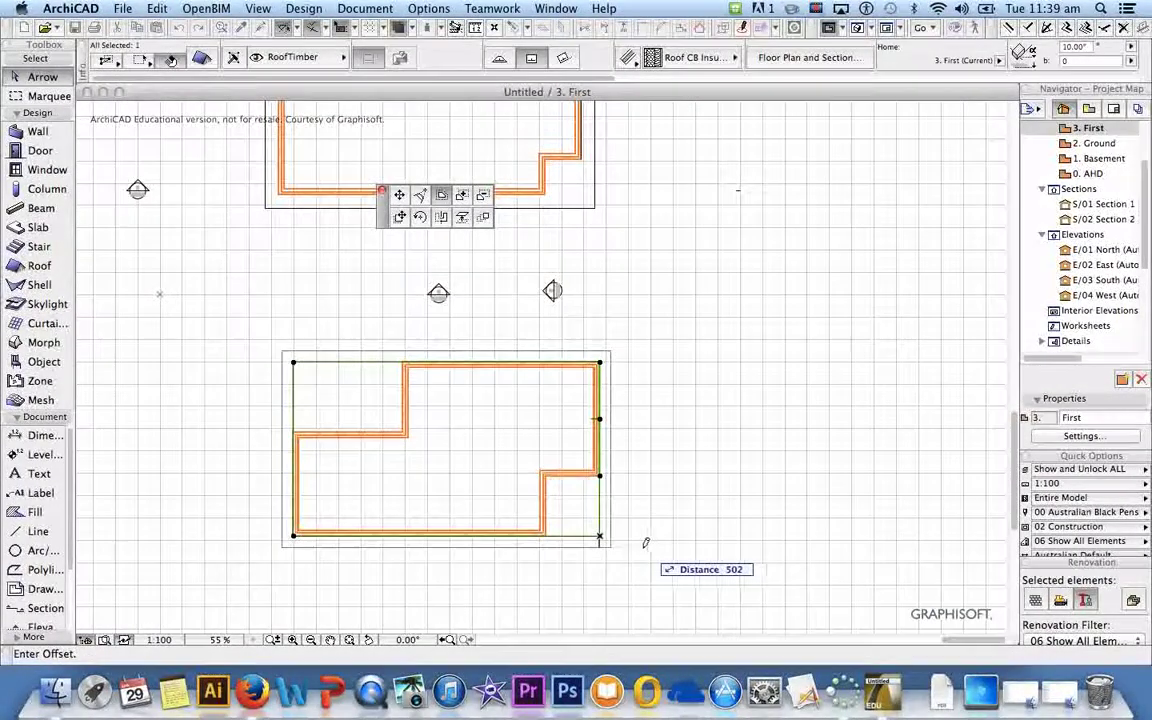
pyautogui.click(443, 196)
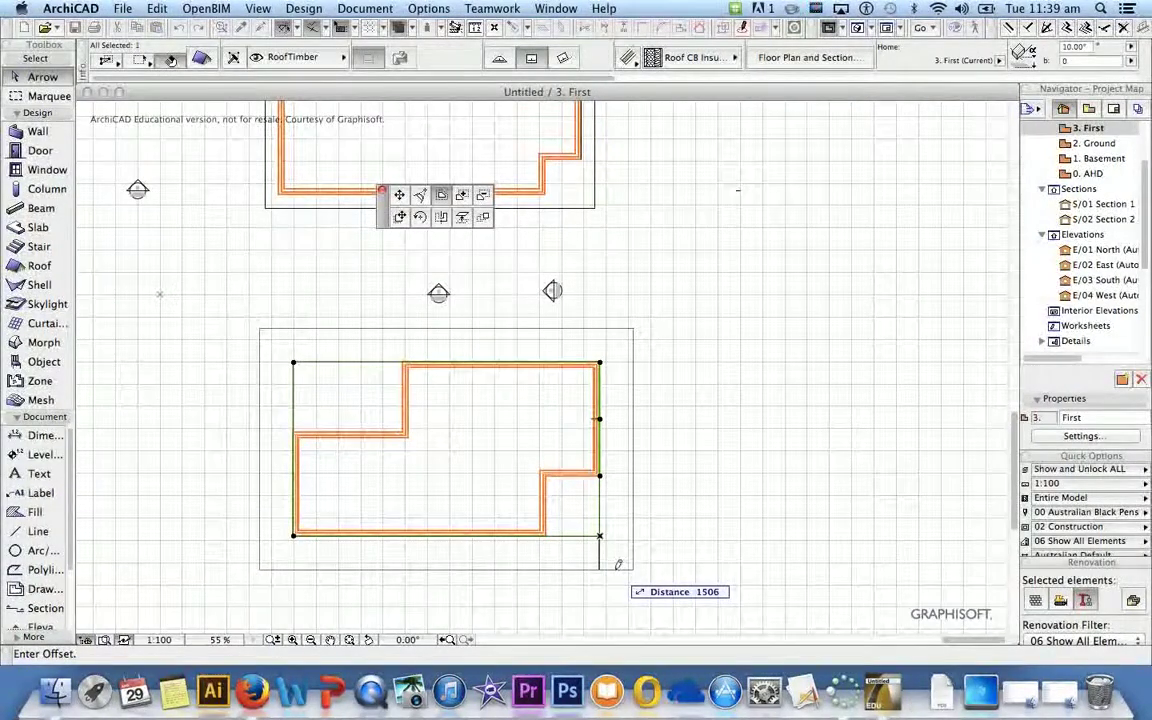
pyautogui.write('600')
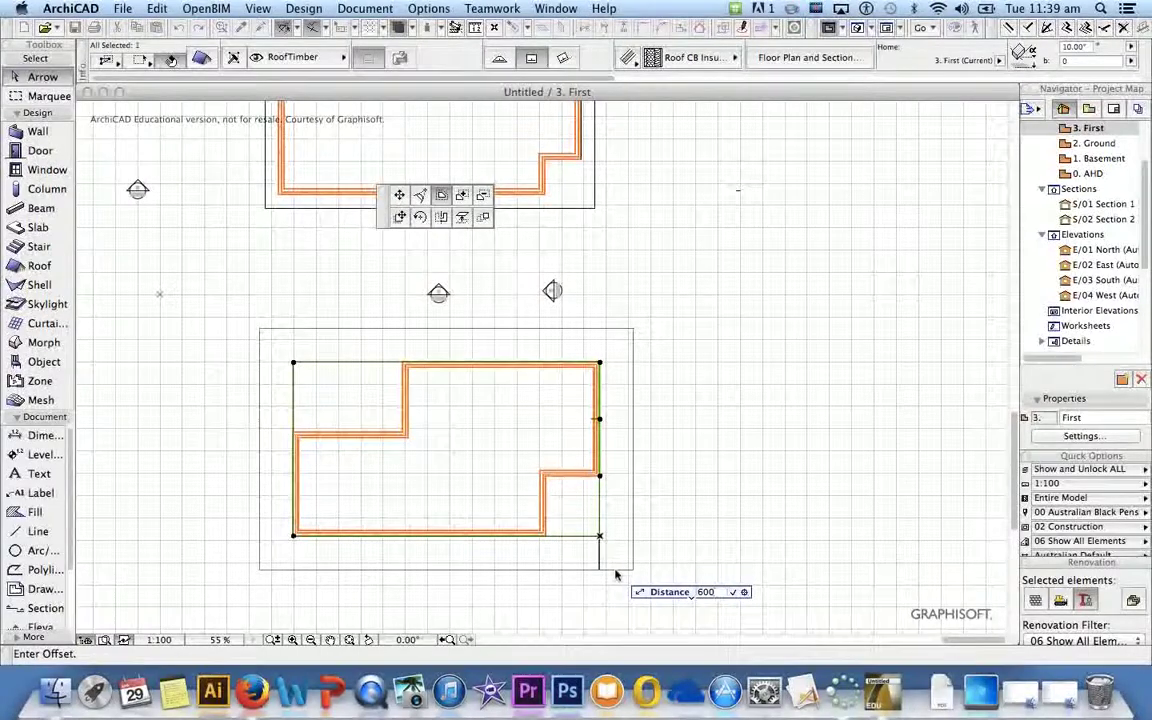
pyautogui.press('Return')
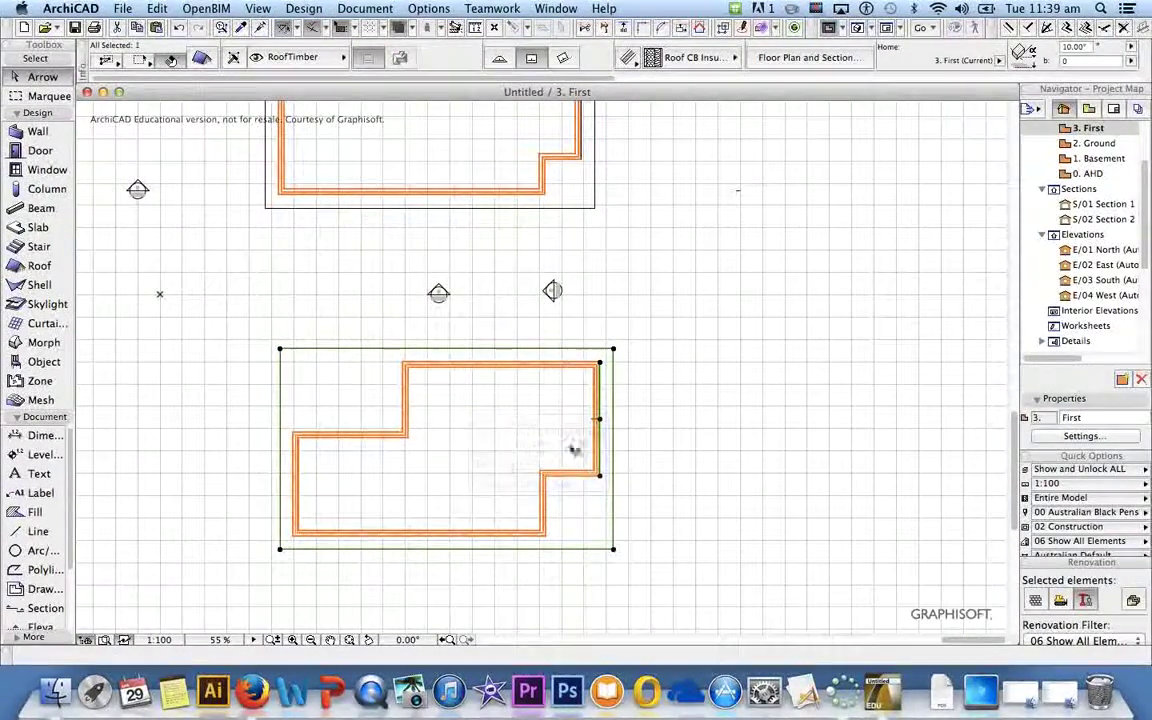
# Show the model in 3D and inspect the enlarged roof's overhang and wall junctions from a low side angle.
pyautogui.press('F3')
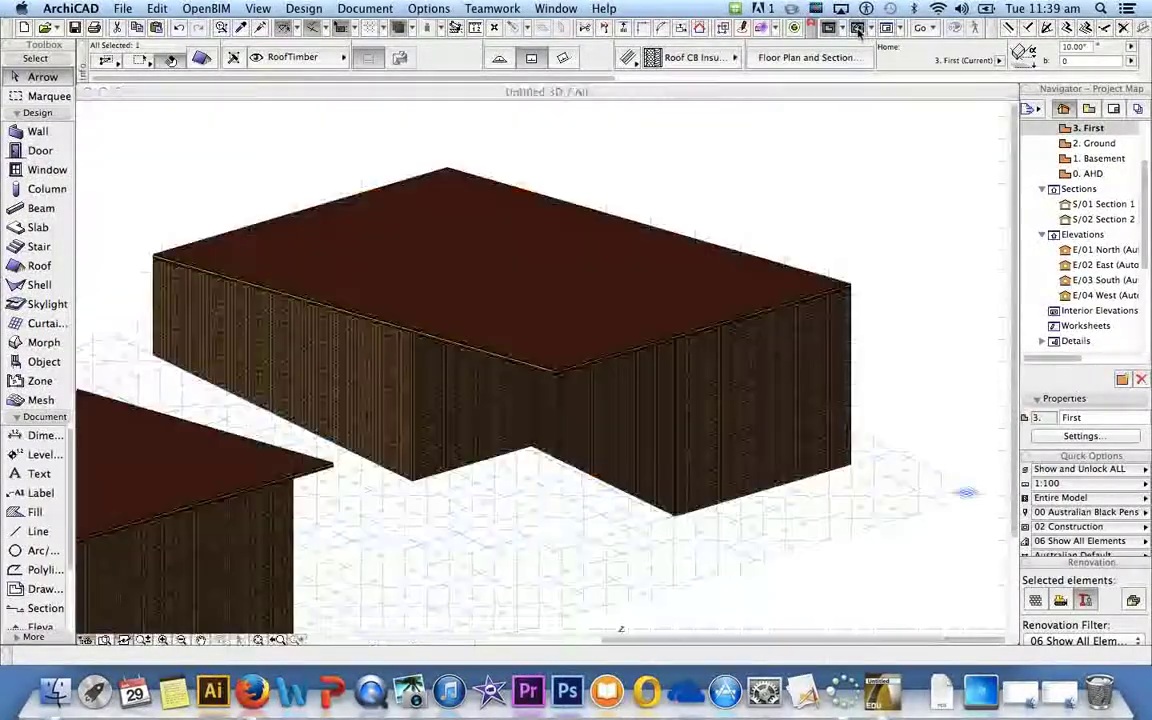
pyautogui.click(916, 366)
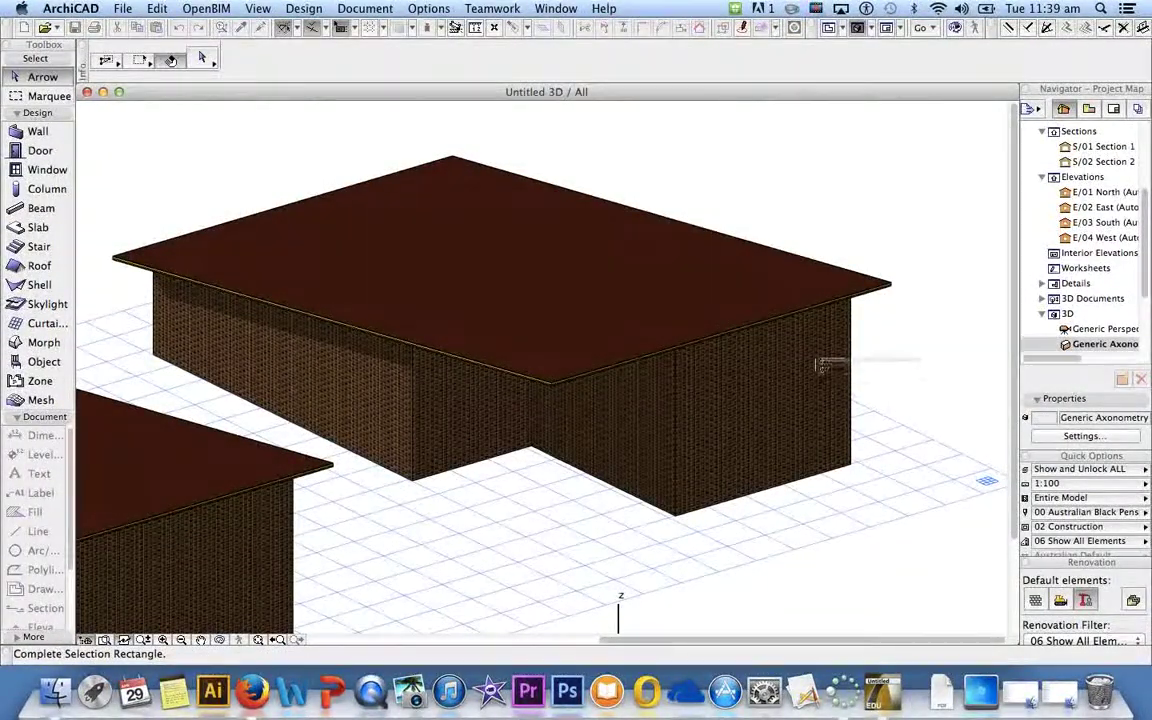
pyautogui.click(868, 360)
pyautogui.keyDown('shift'); pyautogui.moveTo(908, 421); pyautogui.dragTo(961, 342, button='middle'); pyautogui.keyUp('shift')
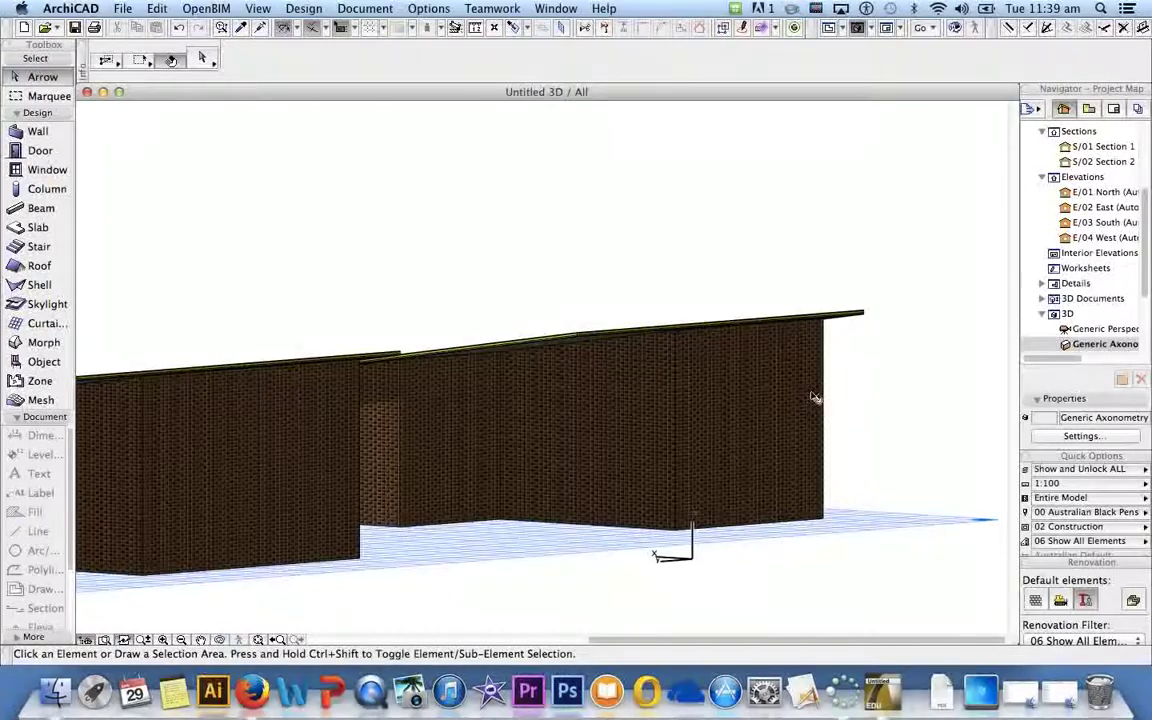
pyautogui.scroll(3, 771, 318)
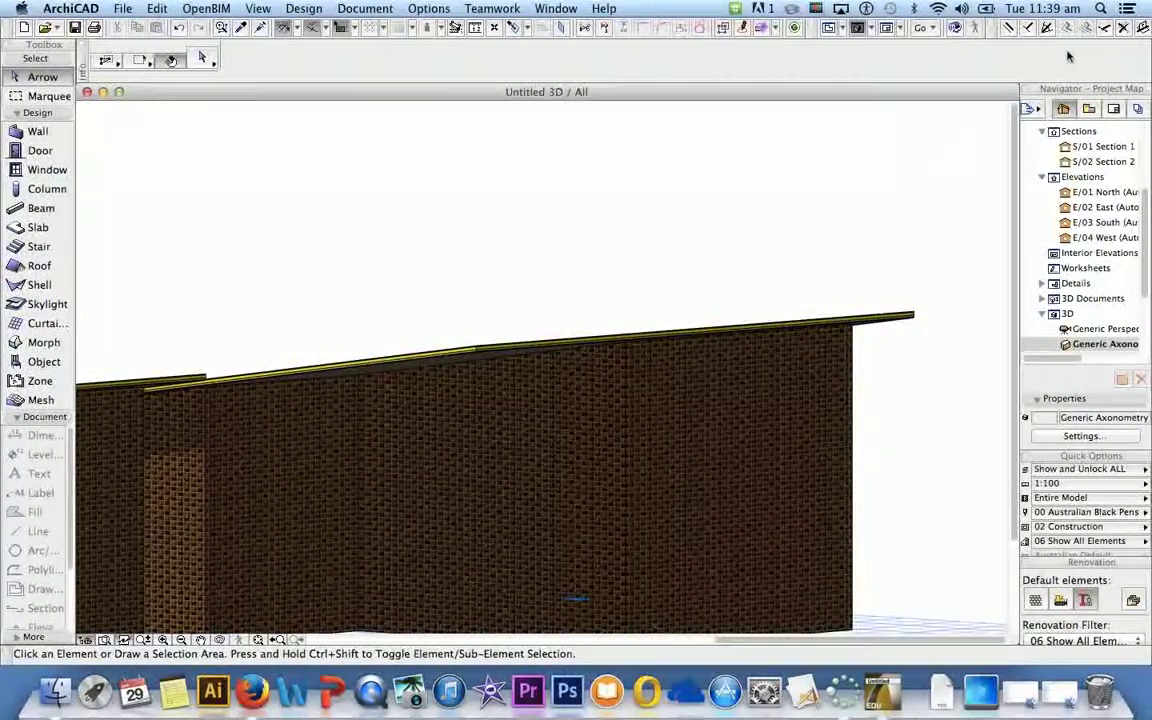
pyautogui.click(816, 8)
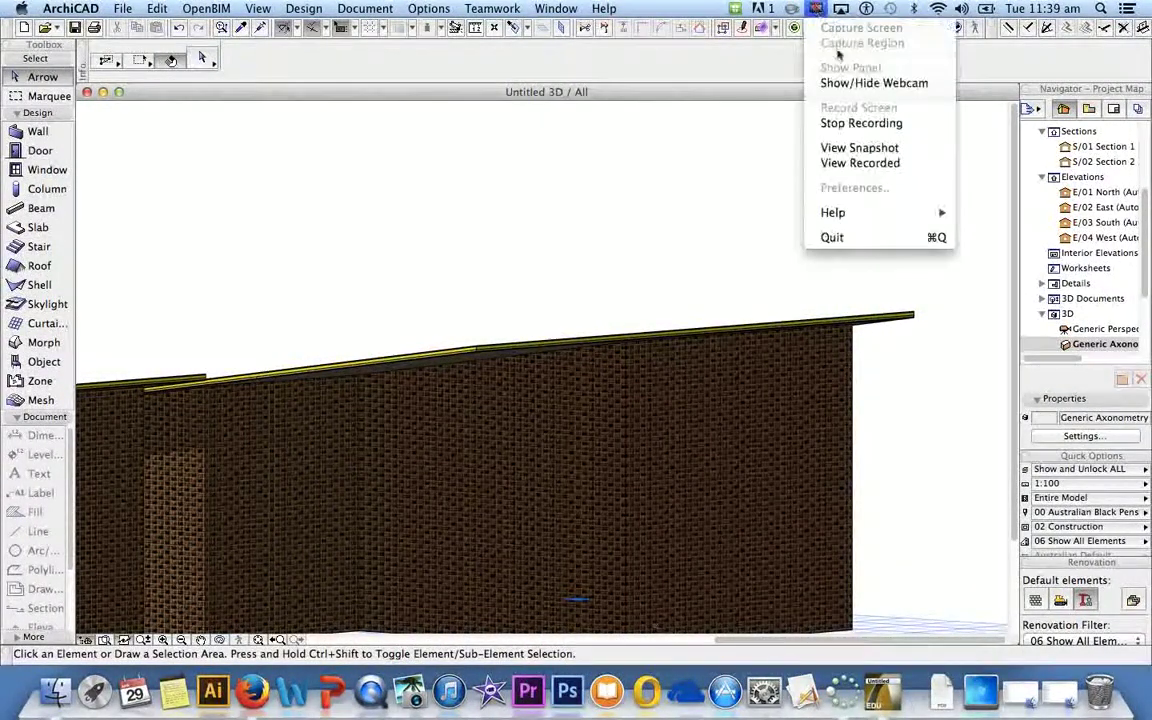